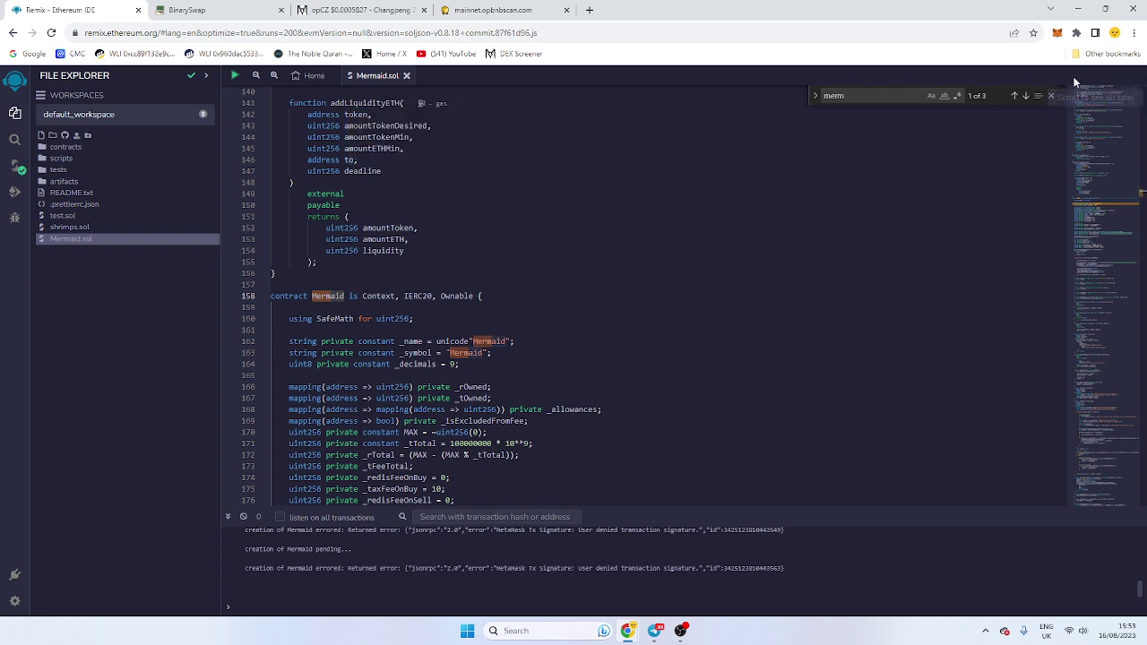
Step: Close the find box, jump to line 1 of Mermaid.sol, and scroll down to the IERC20 interface
click(1051, 95)
key(ctrl+Home)
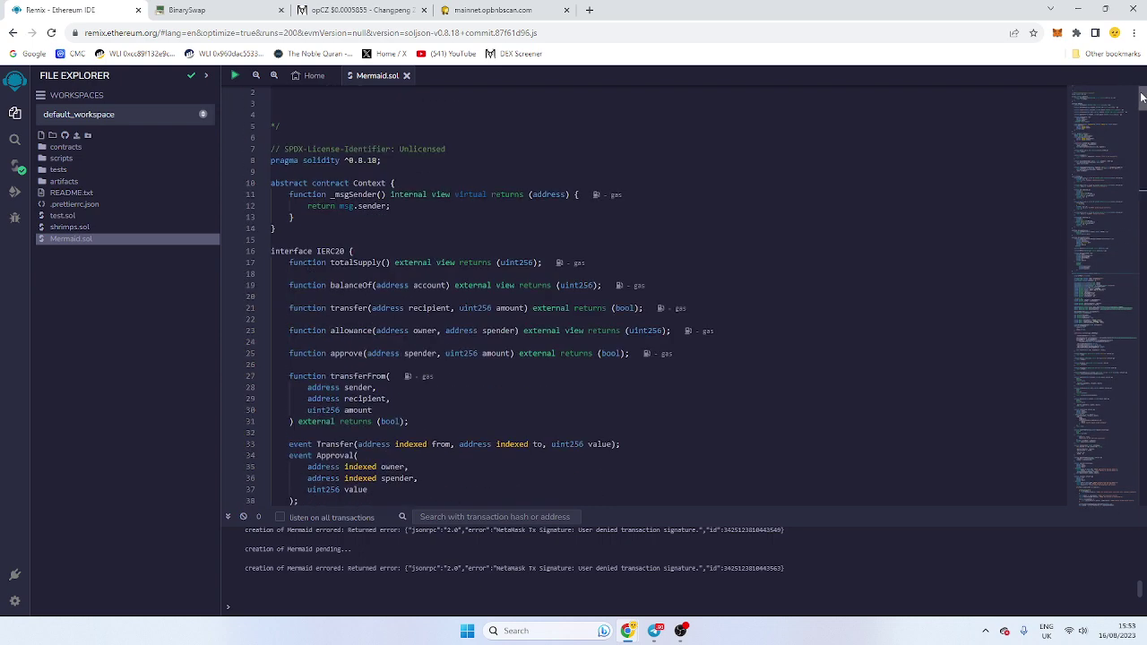
click(40, 134)
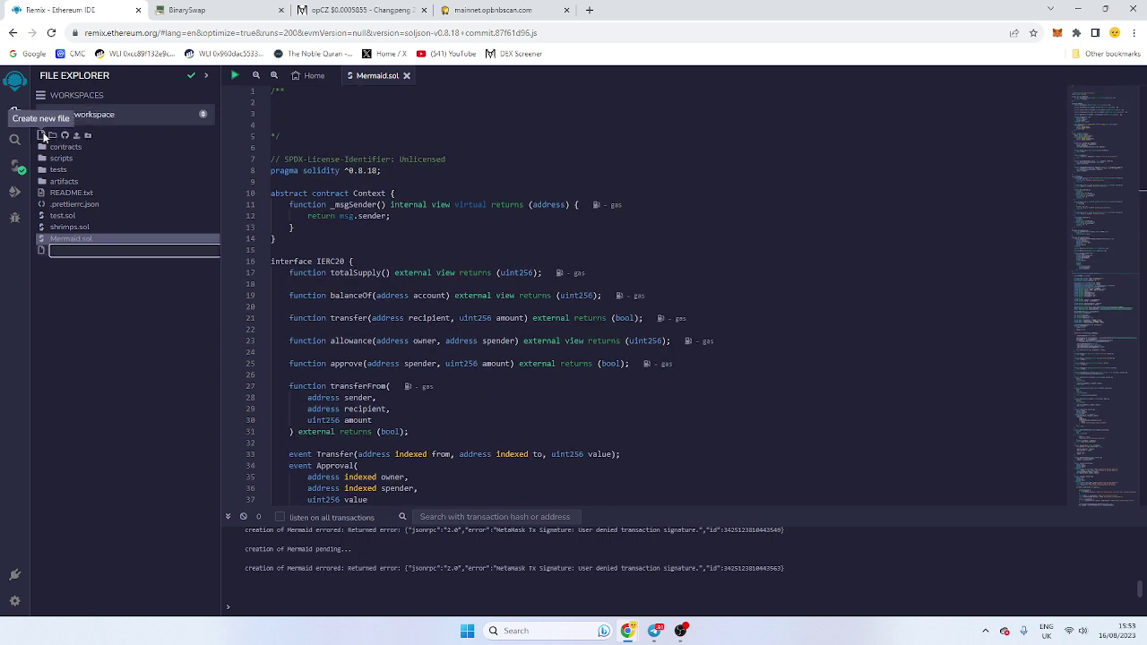
click(93, 239)
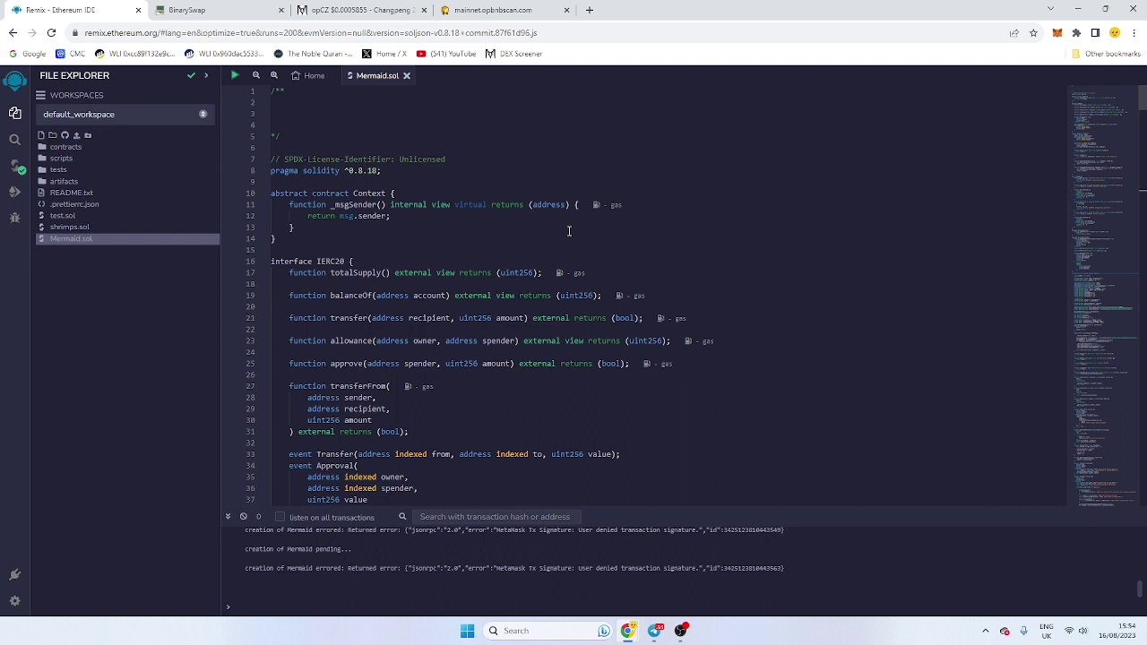
click(627, 113)
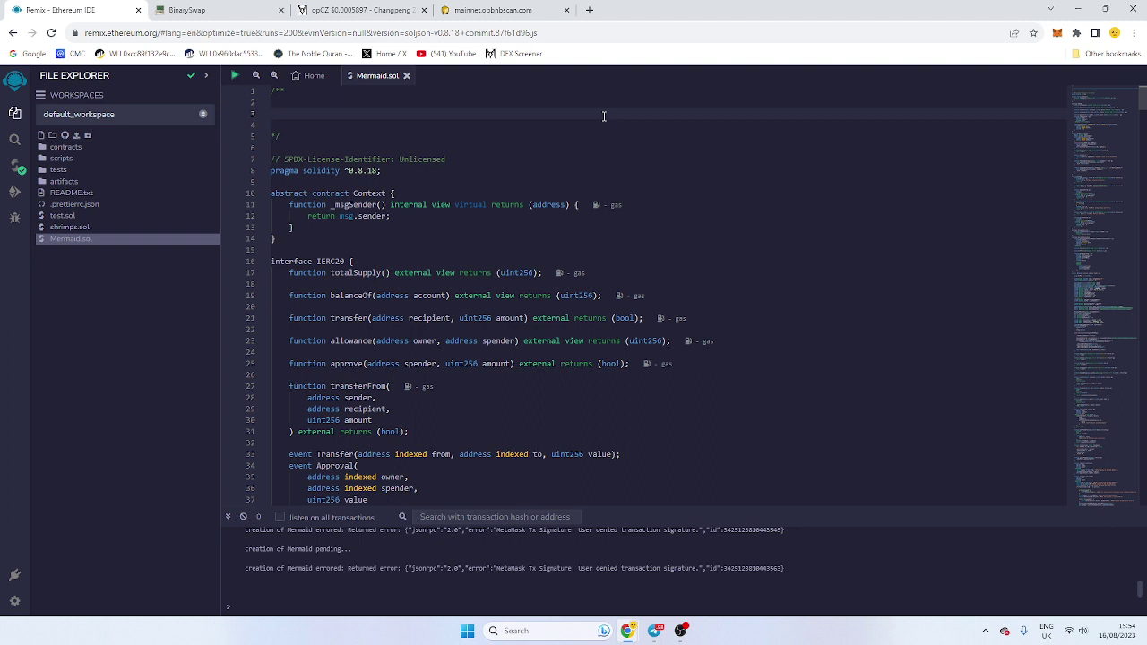
scroll(568, 360, down, 5)
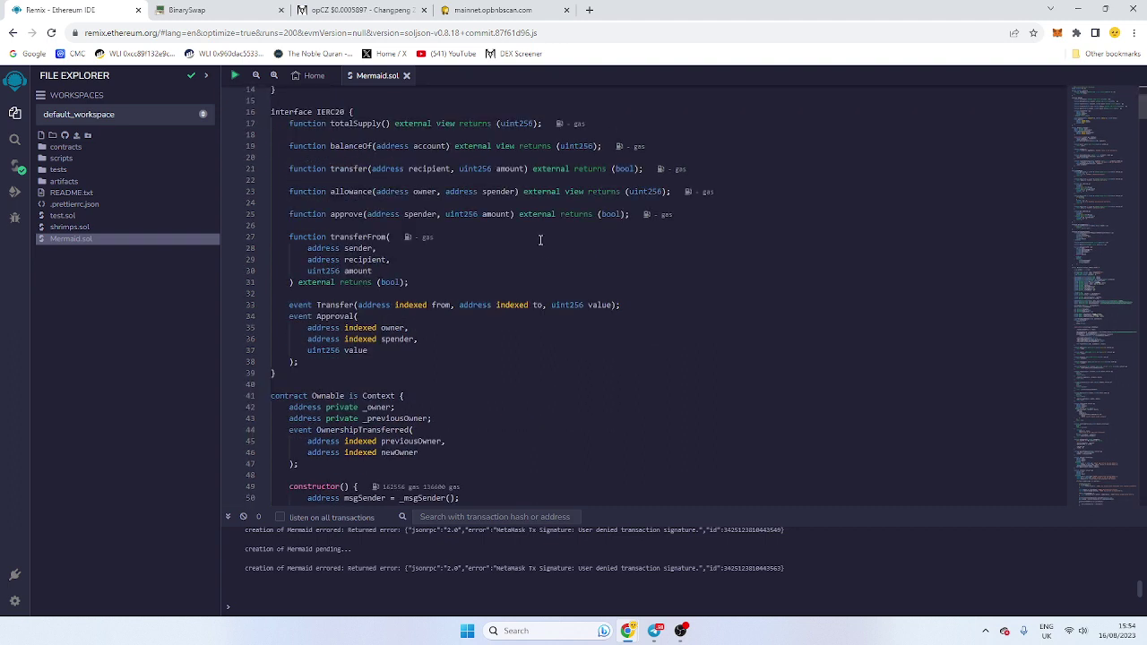
Step: Search the code to inspect the Mermaid contract name and token symbol lines
key(ctrl+f)
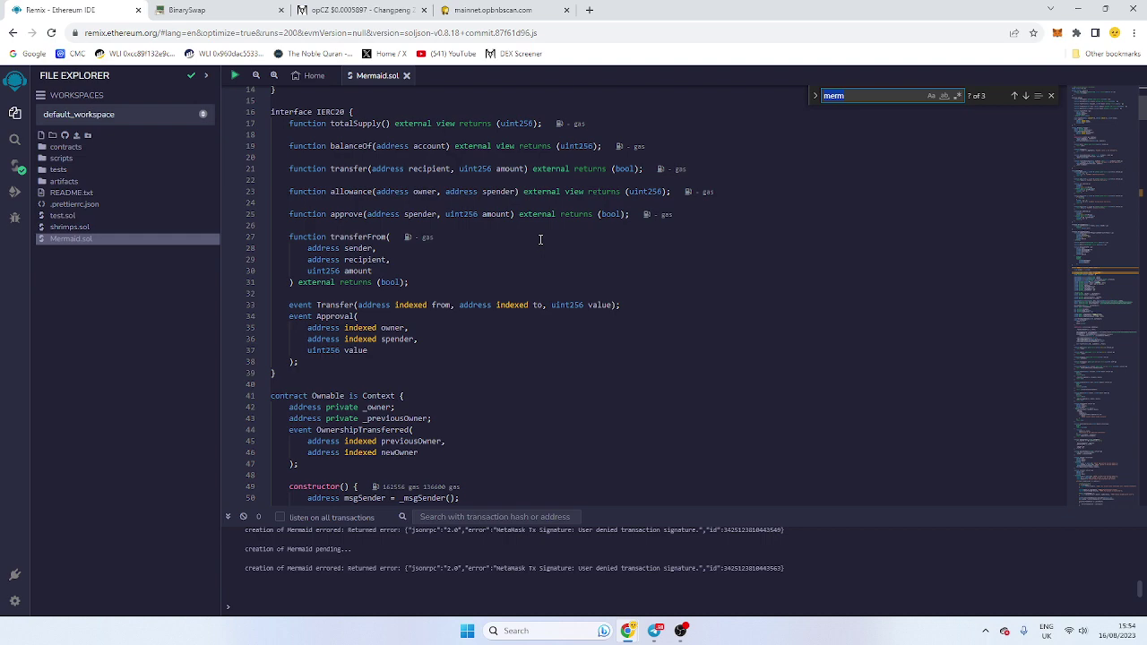
text(aid)
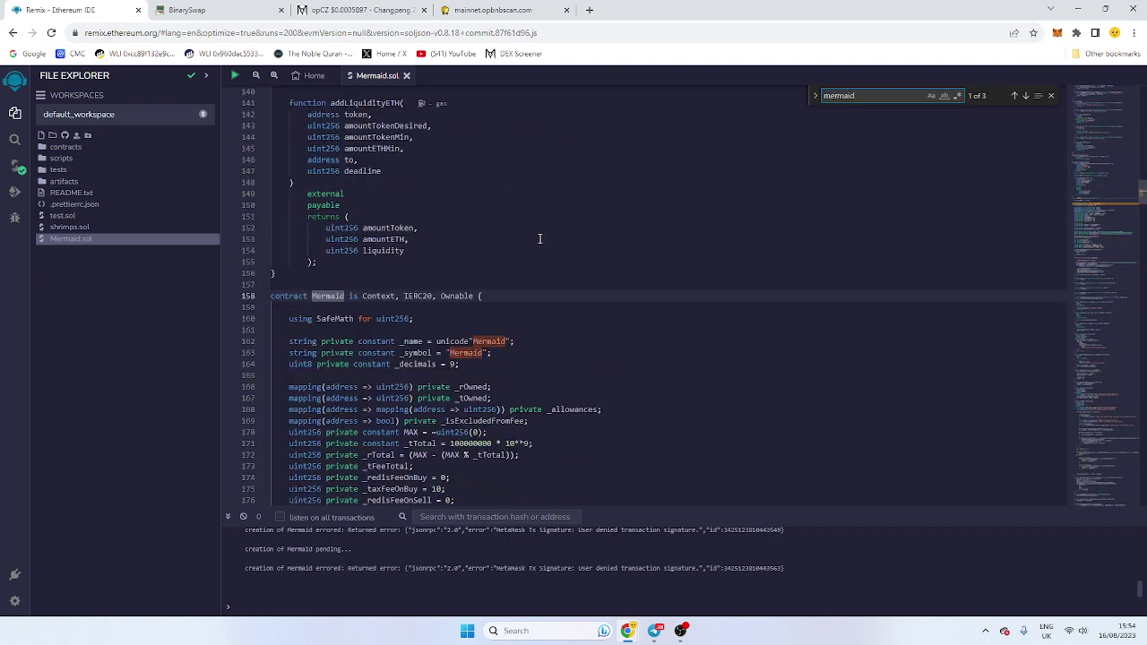
click(322, 301)
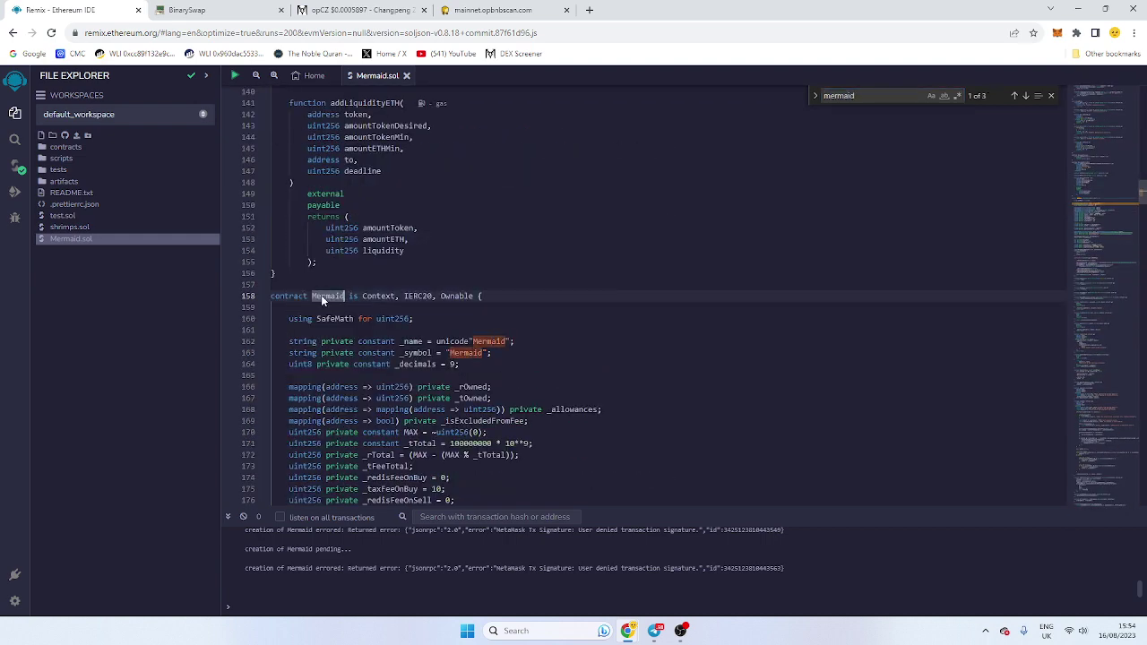
click(317, 296)
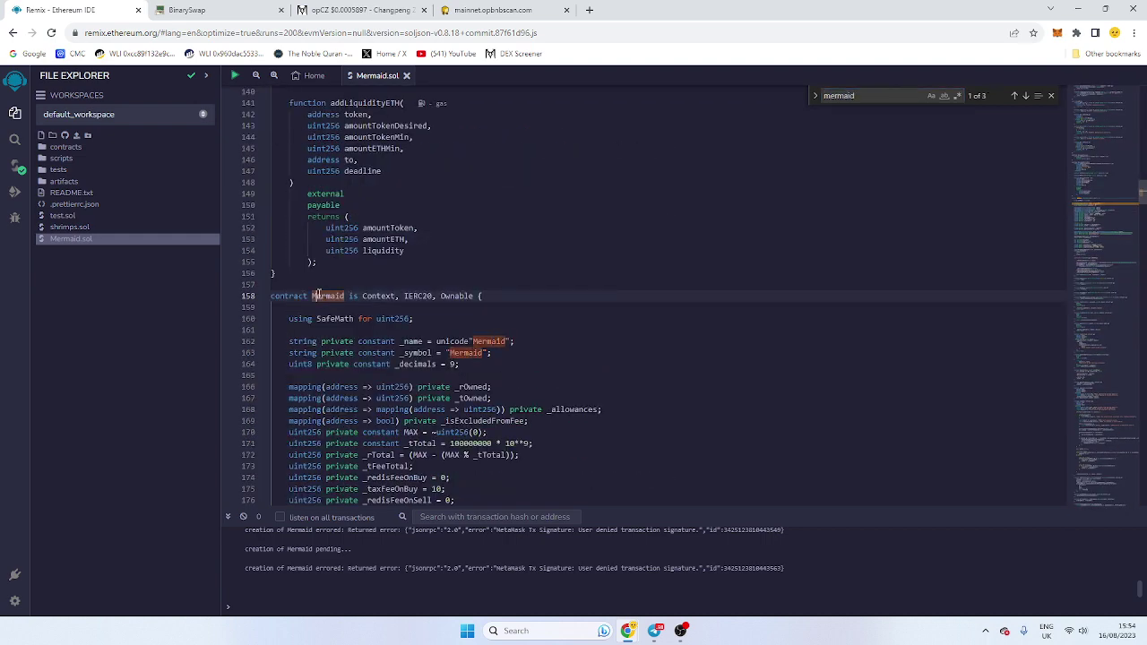
click(470, 355)
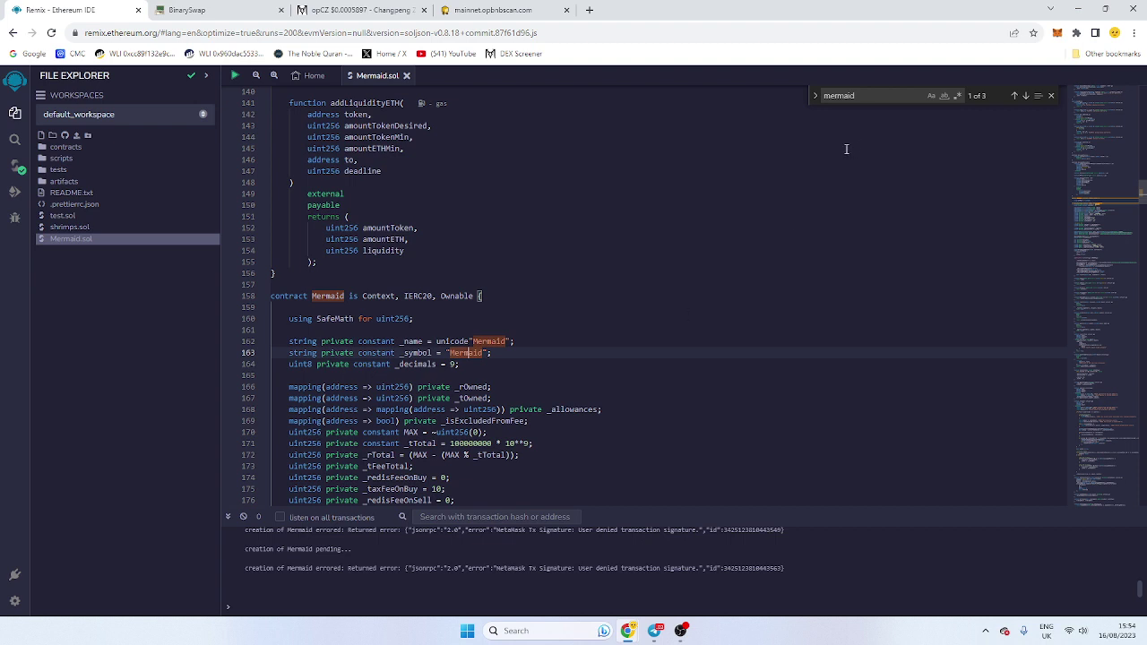
Step: Search '0x' and paste the wallet address over the development and marketing wallets on lines 187–188
drag(874, 91, 812, 94)
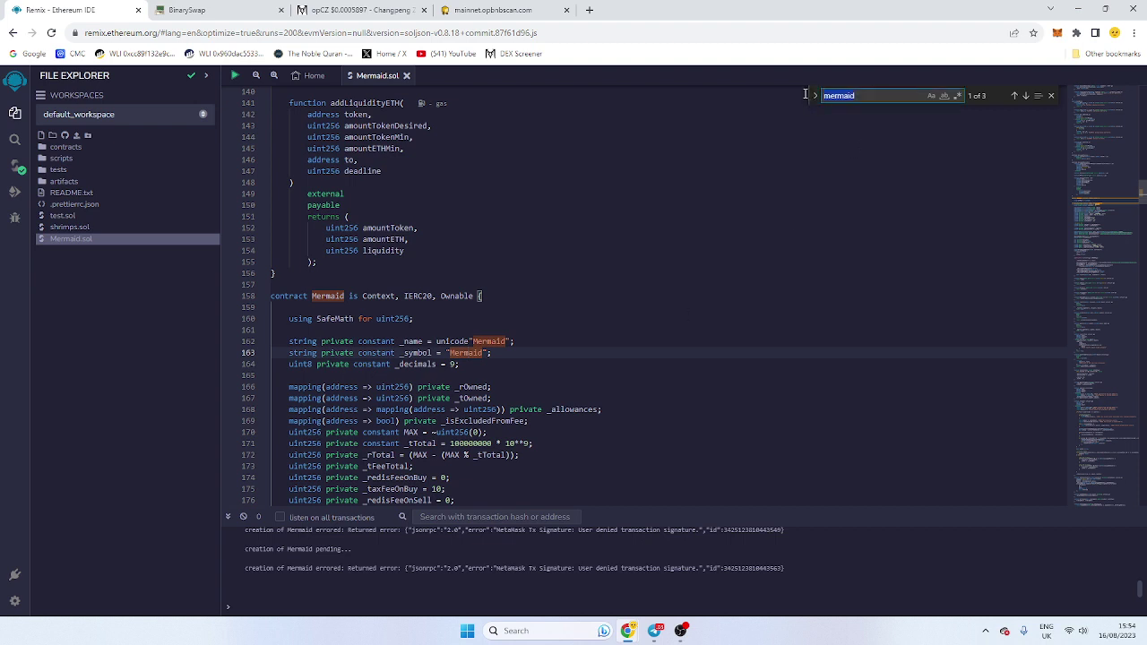
text(0x)
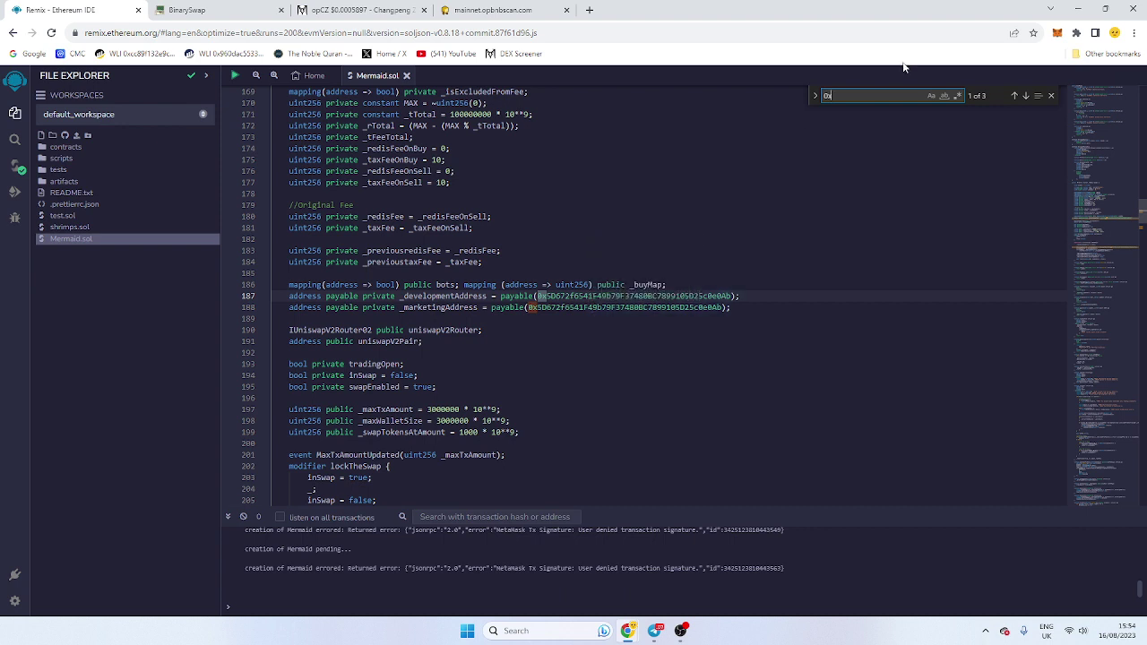
click(1057, 32)
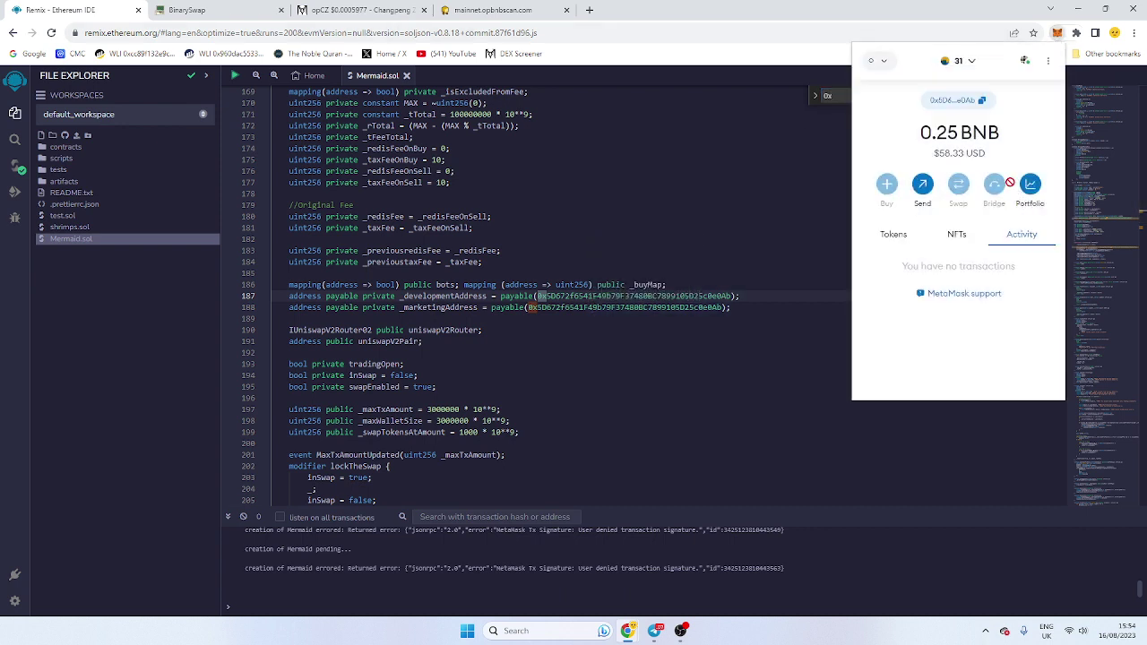
click(990, 100)
double_click(626, 296)
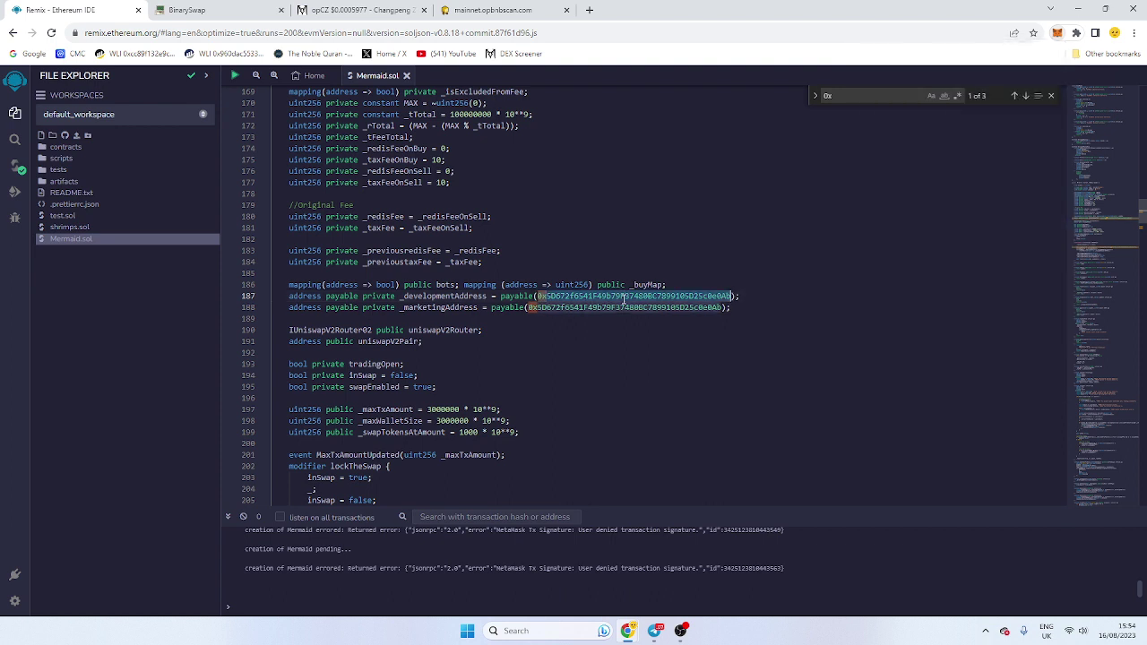
key(ctrl+v)
double_click(612, 307)
key(ctrl+v)
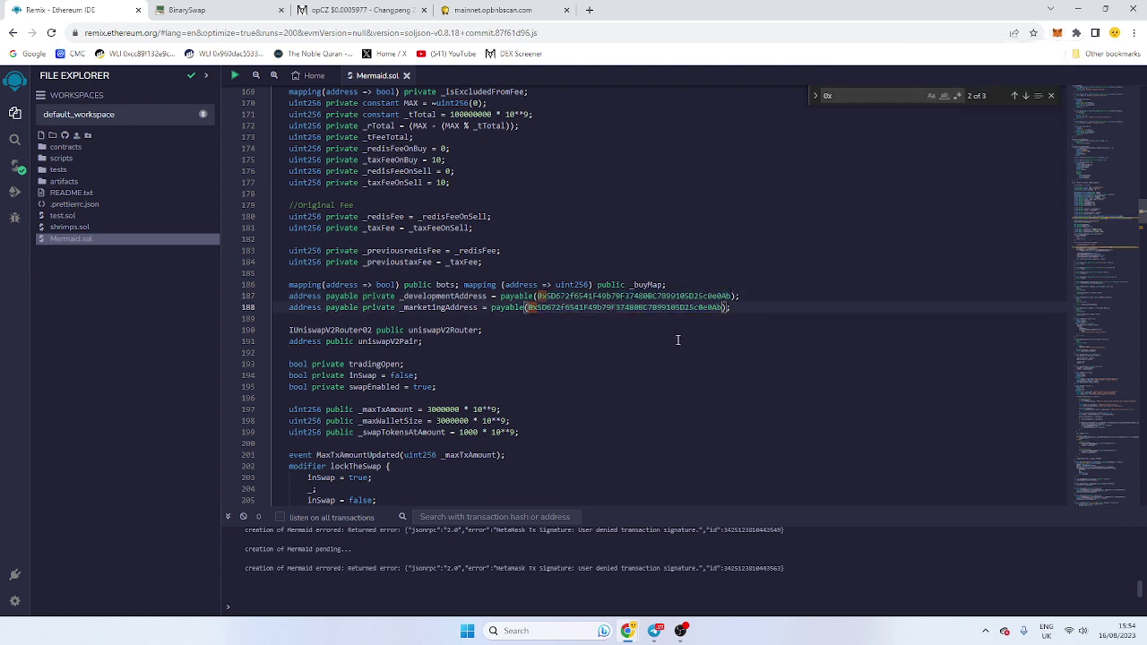
click(732, 296)
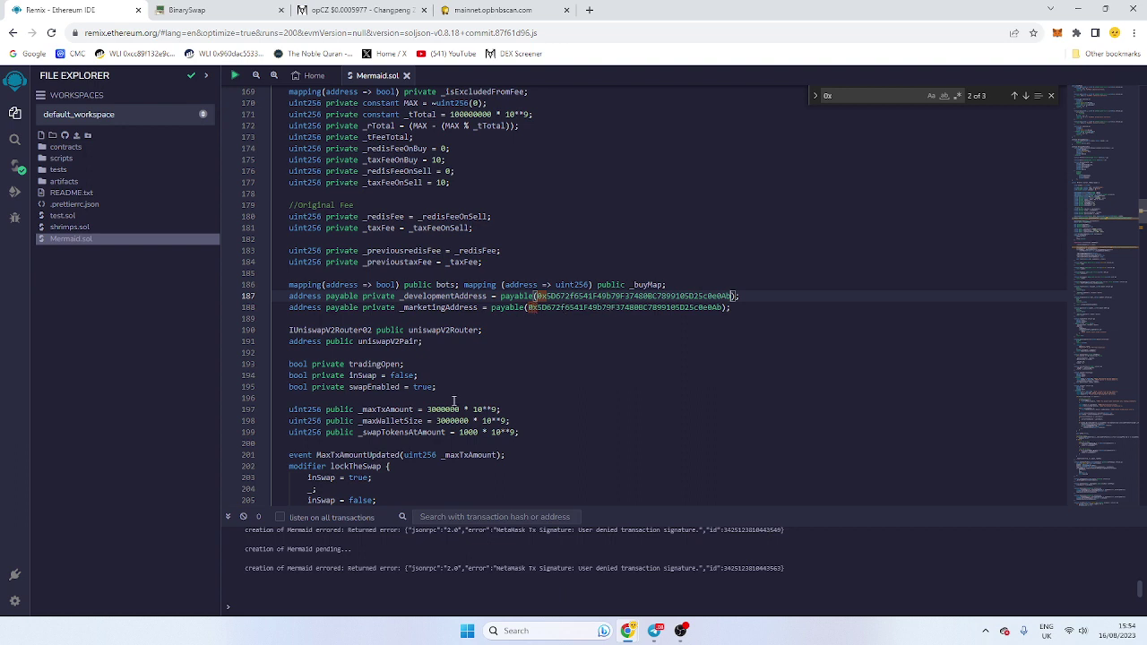
scroll(490, 402, down, 2)
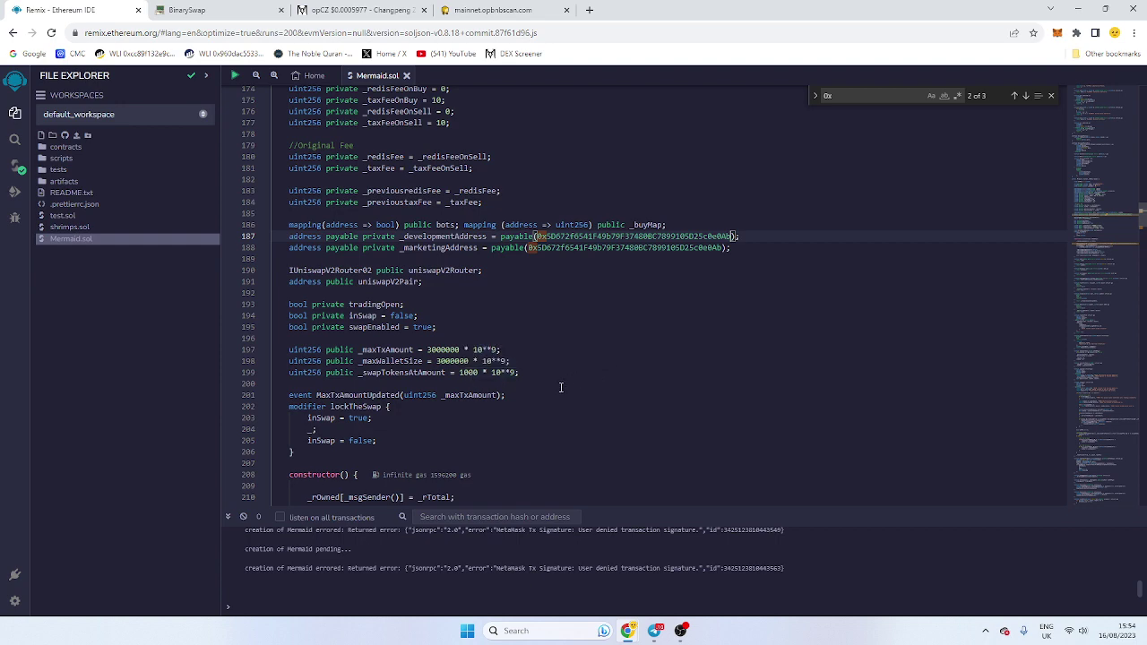
scroll(526, 375, up, 5)
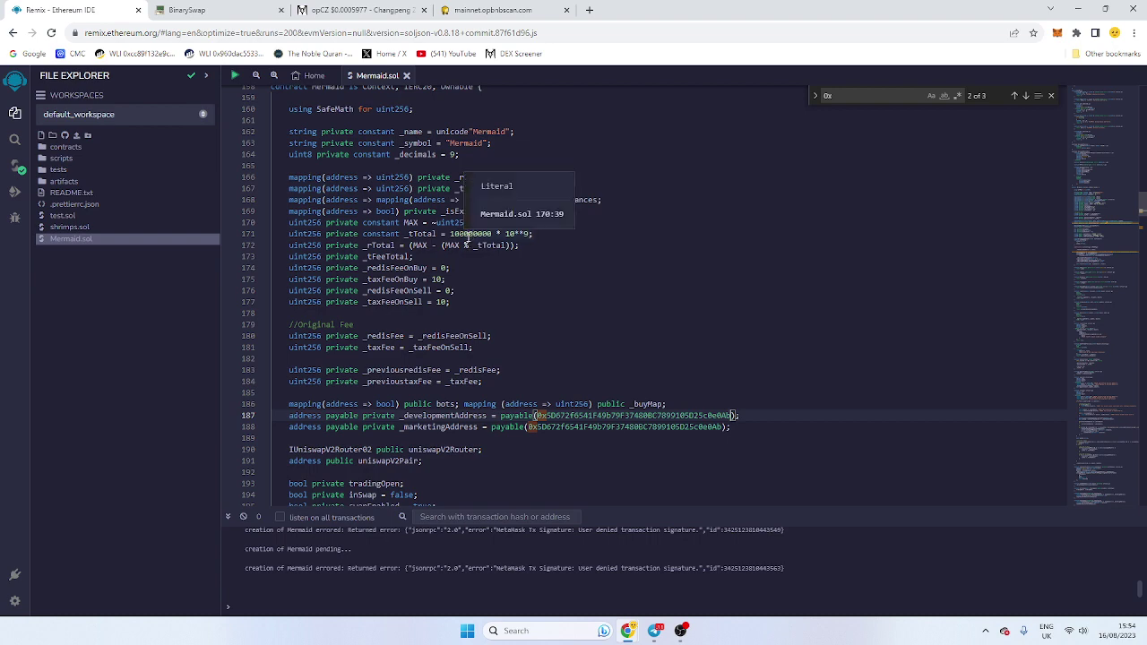
scroll(468, 371, down, 3)
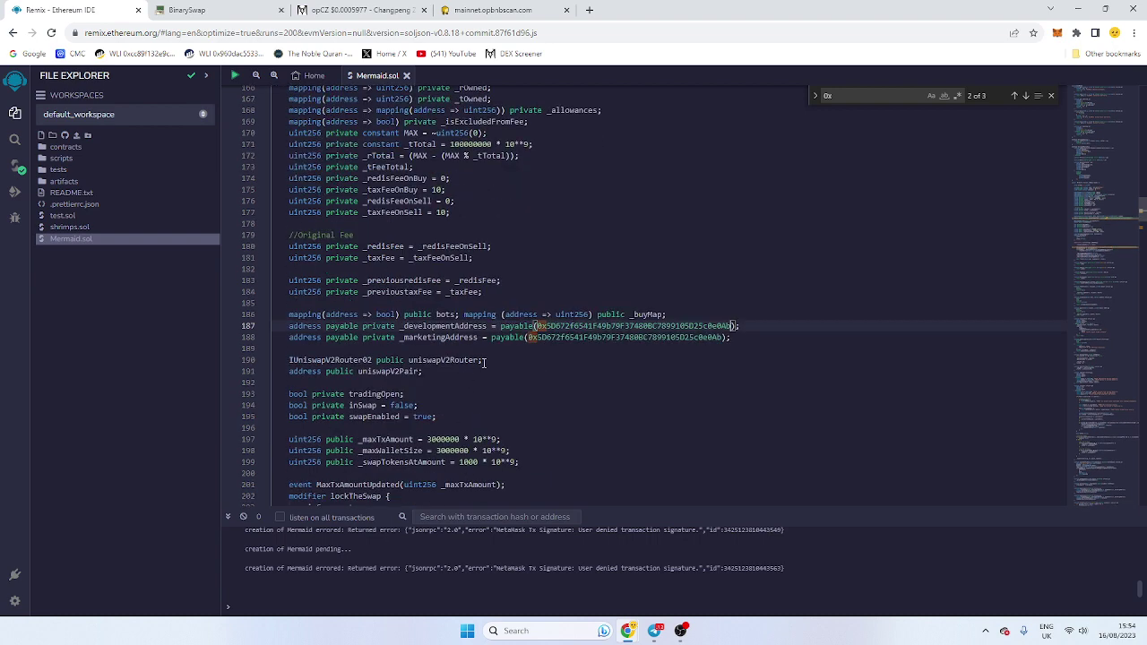
scroll(483, 361, up, 3)
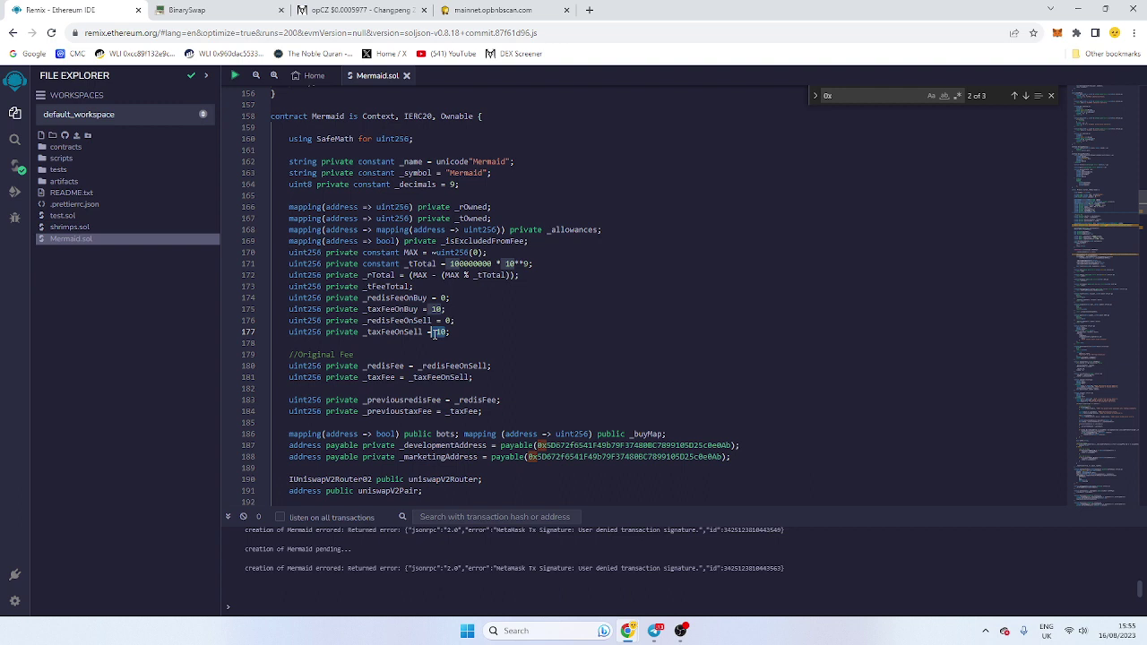
click(437, 309)
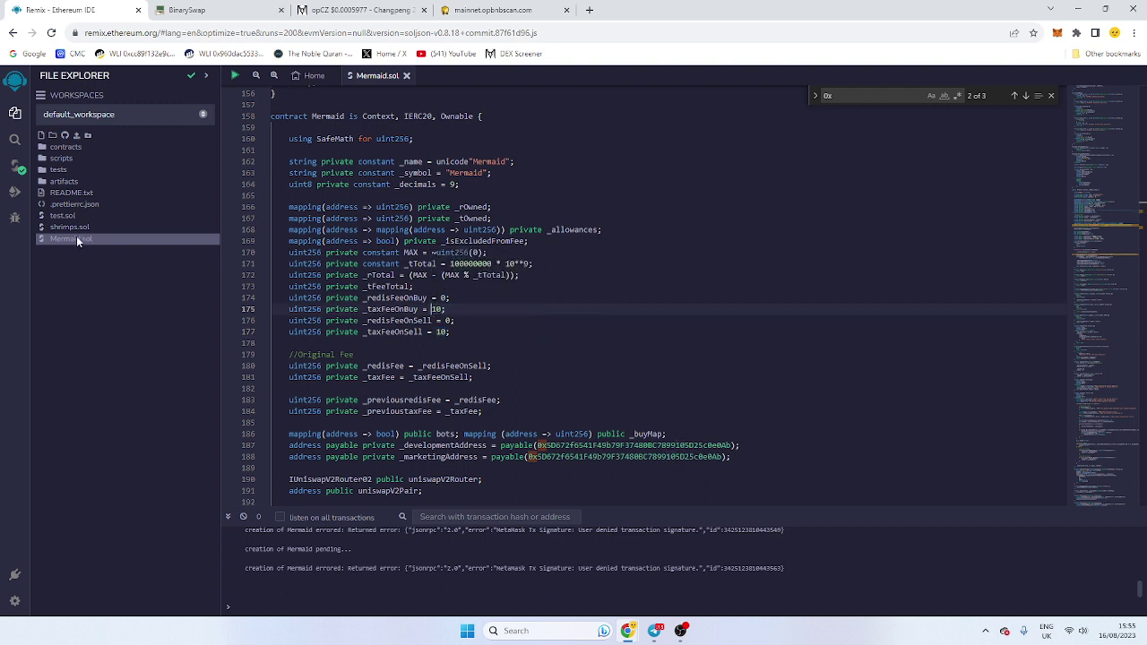
Step: Check the Solidity compiler settings against the pragma version on line 8
click(14, 164)
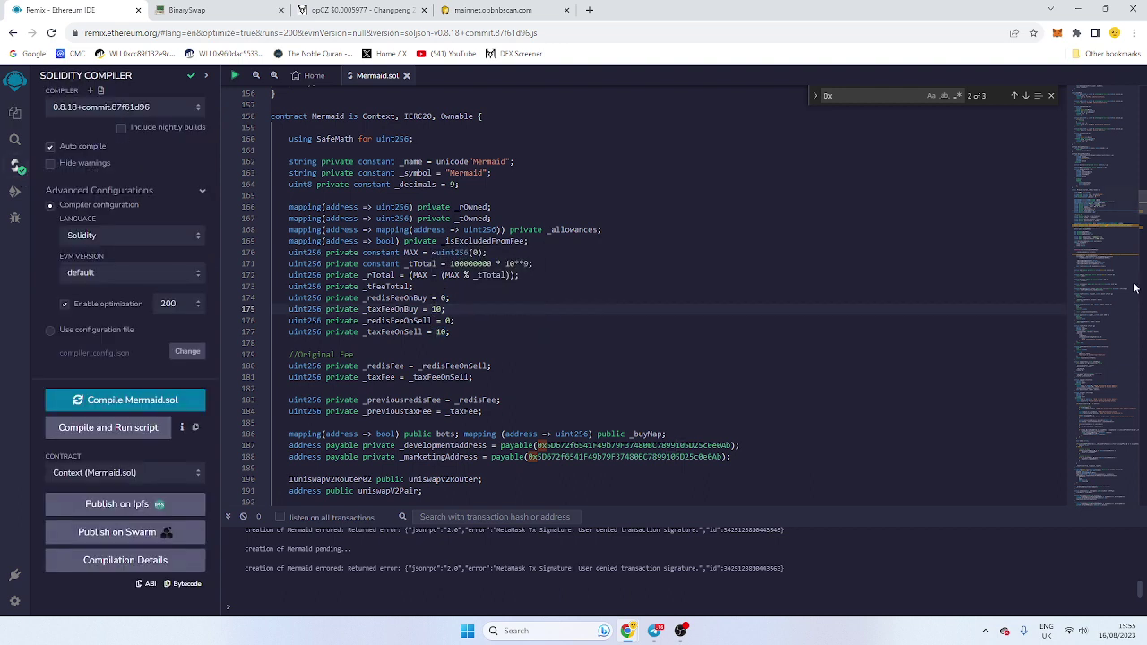
drag(1142, 206, 1142, 88)
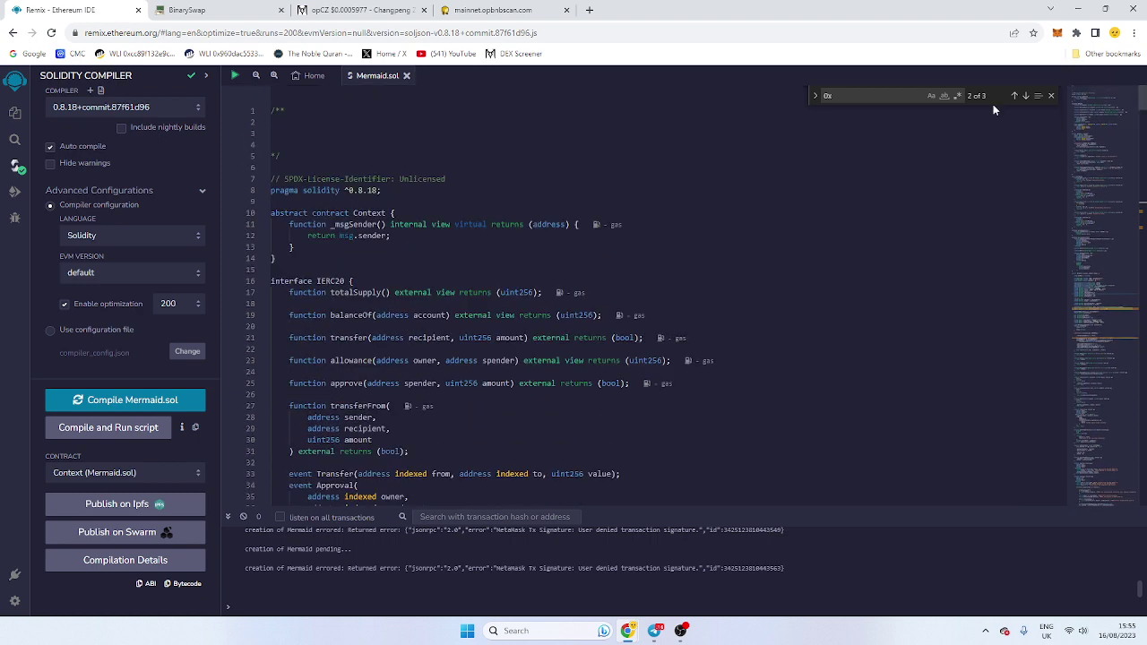
click(349, 190)
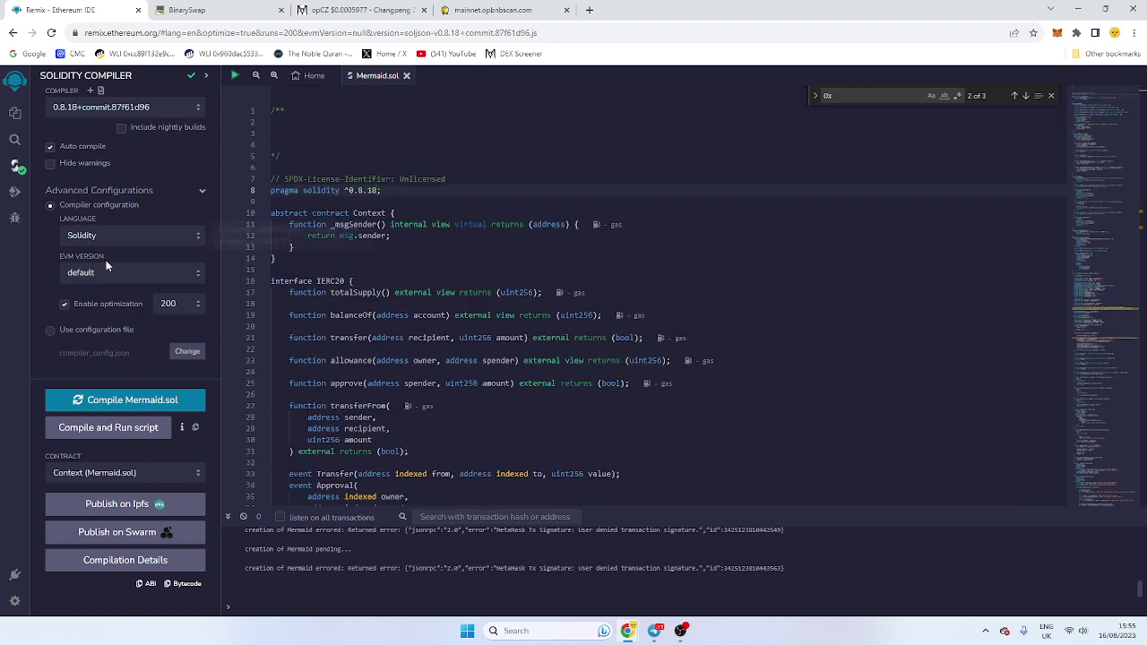
Step: In Deploy & Run, keep the MetaMask environment and 'Mermaid - Mermaid.sol' as the contract
click(15, 192)
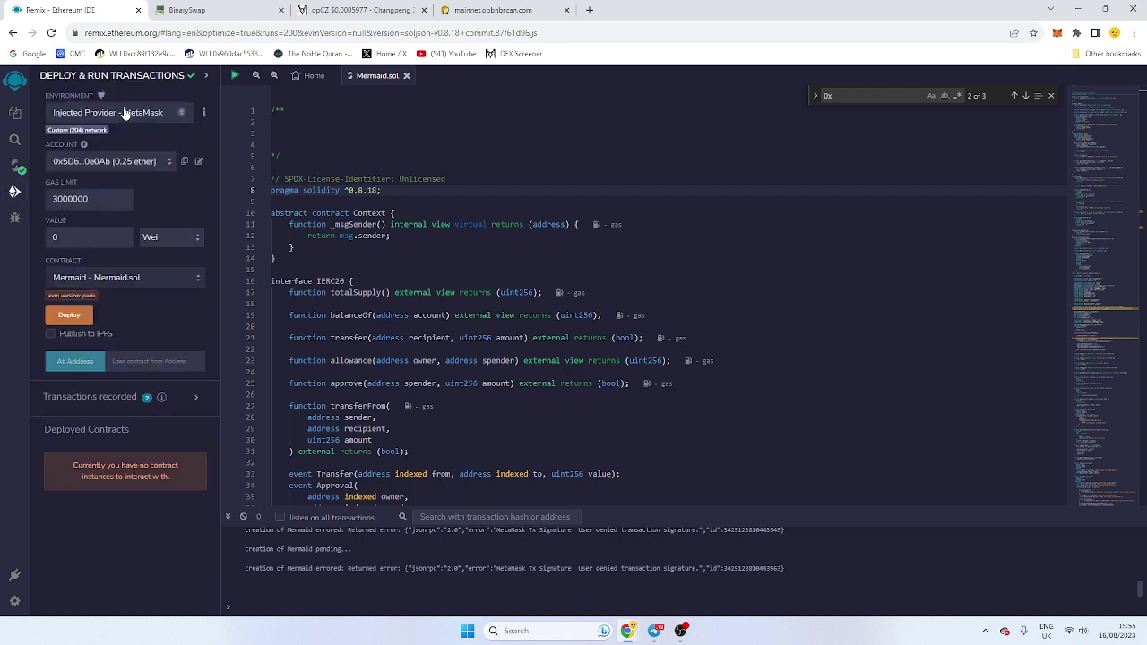
click(116, 112)
click(133, 136)
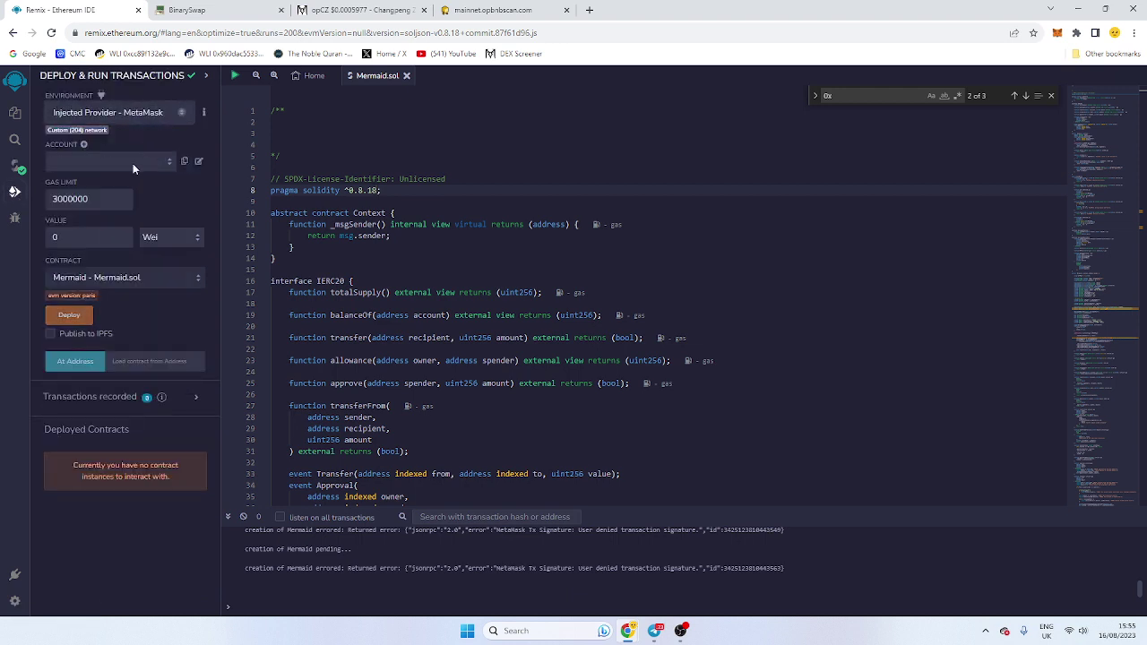
click(128, 278)
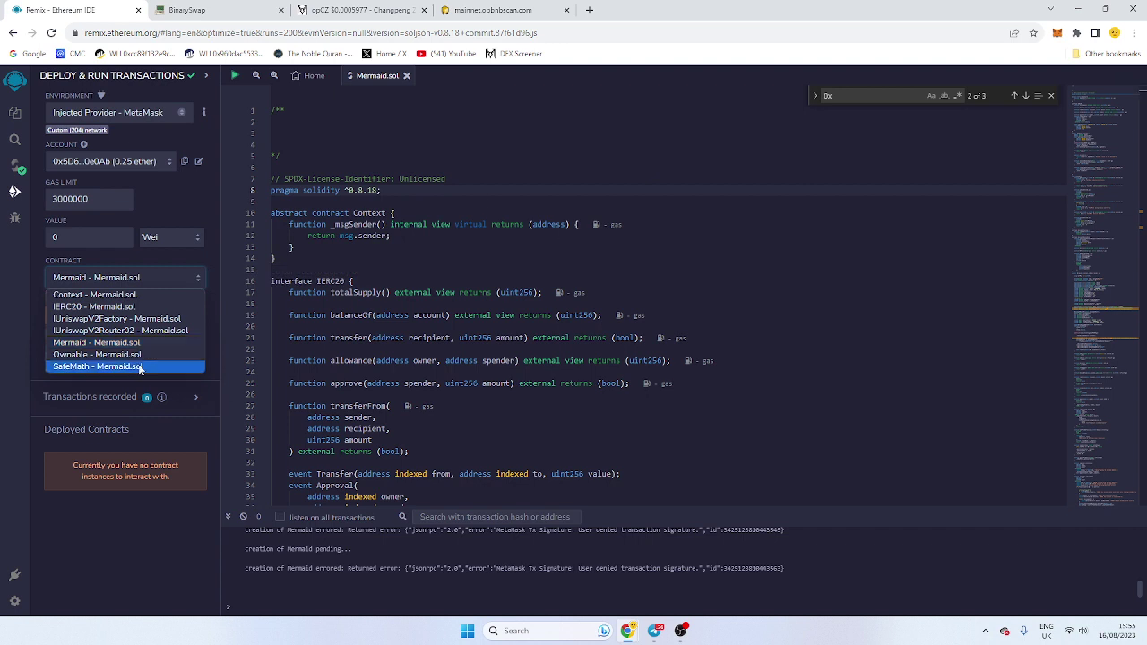
click(128, 344)
Step: Deploy Mermaid with MetaMask confirmation, then close the editor's find box
click(88, 317)
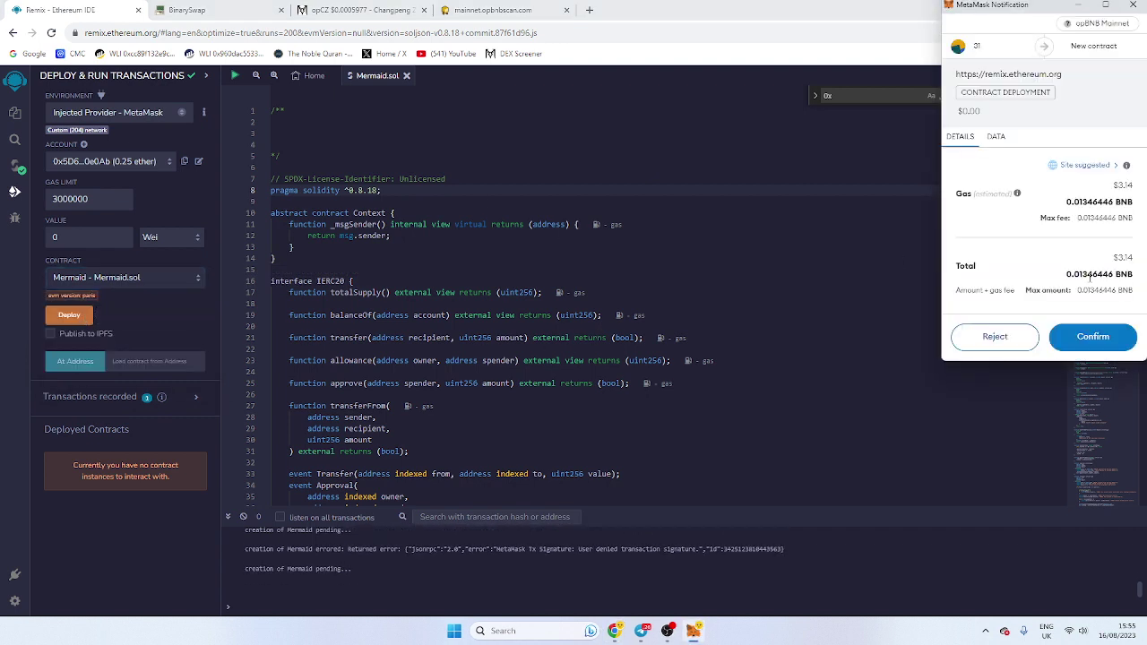
scroll(1090, 340, down, 1)
click(1089, 340)
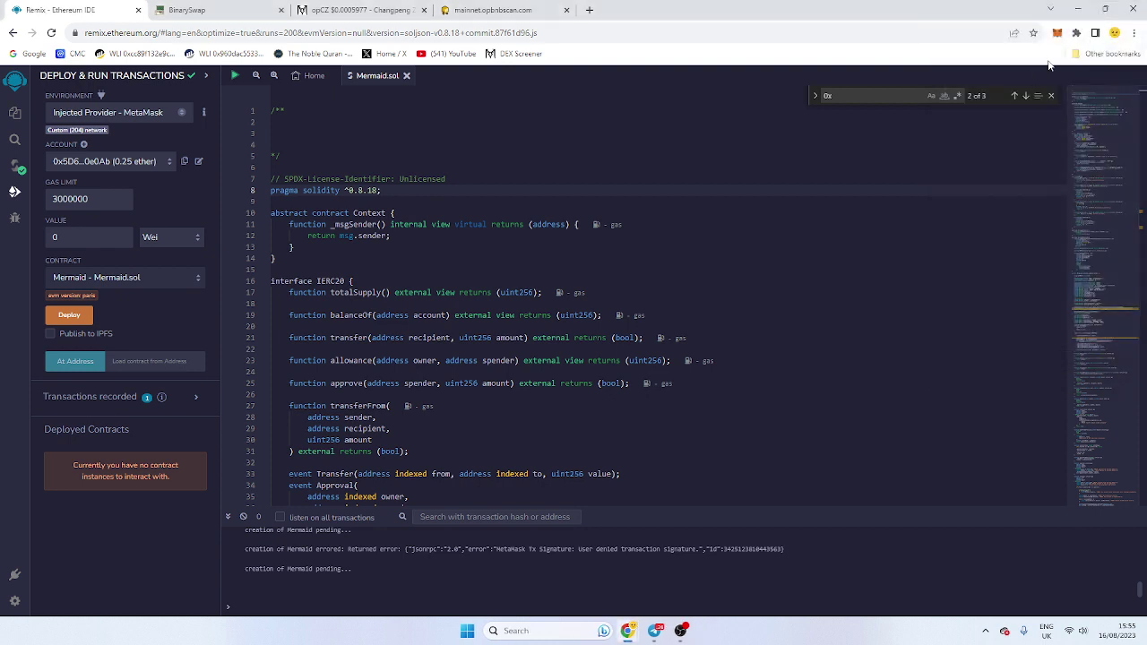
click(1051, 95)
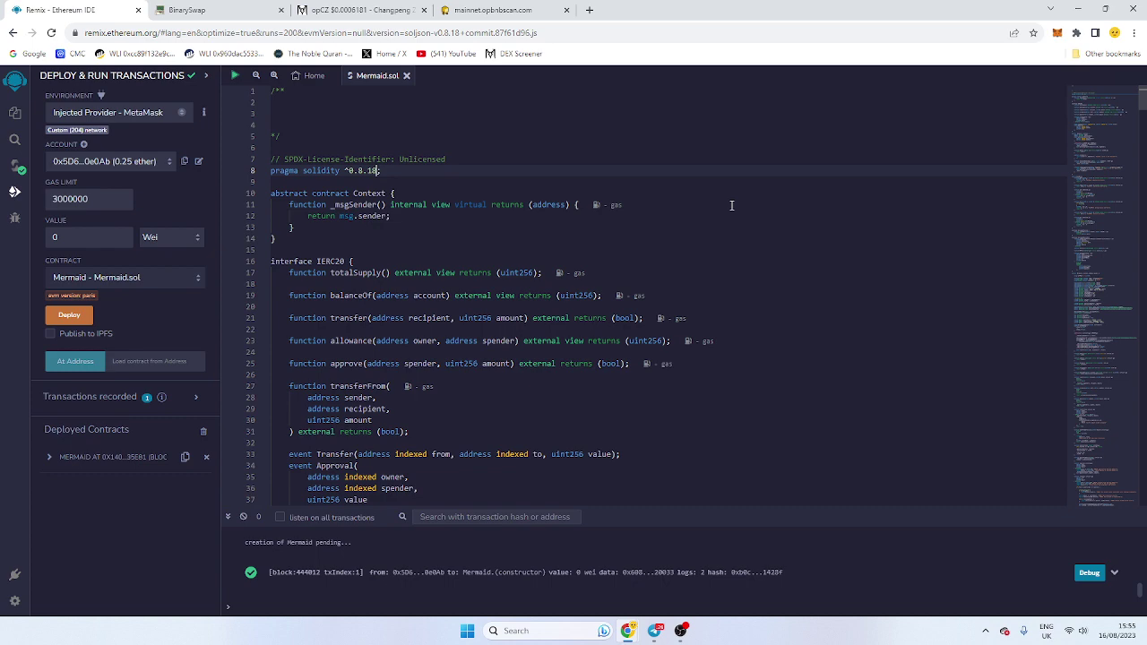
Step: Copy the wallet address from MetaMask and search it on opBNBScan
click(519, 8)
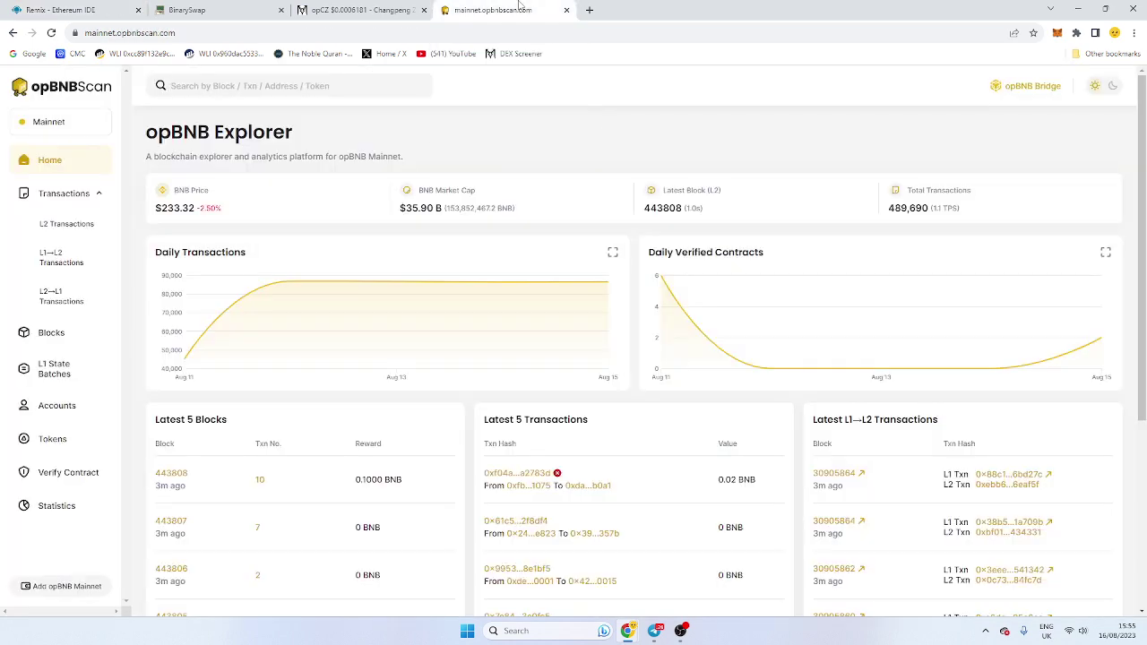
click(54, 10)
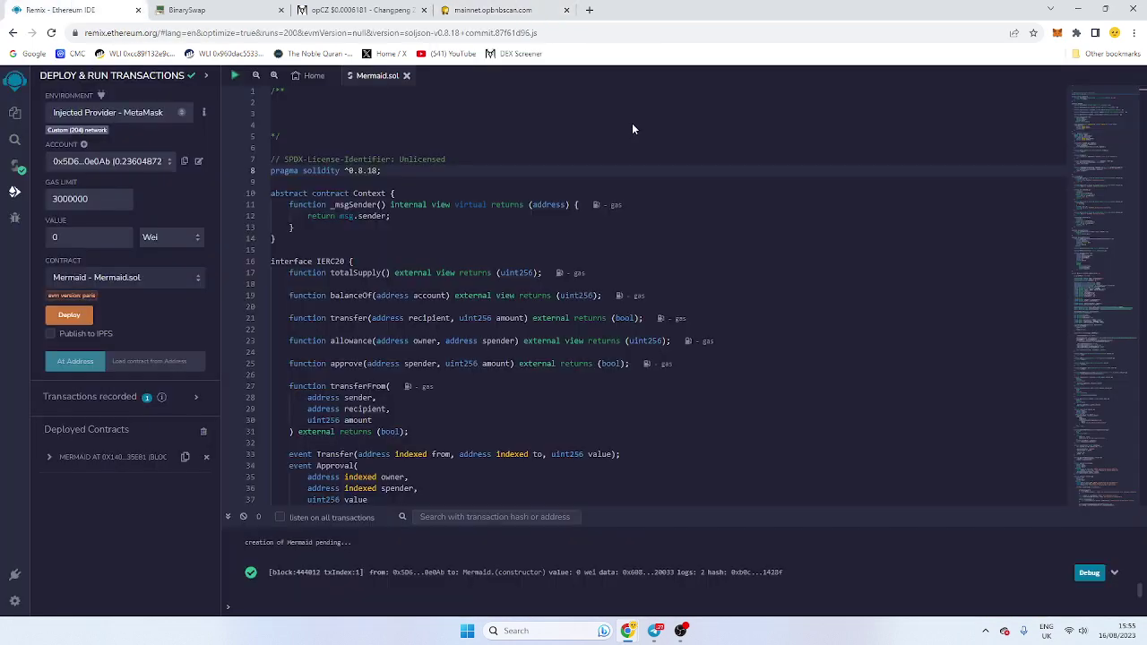
click(1057, 32)
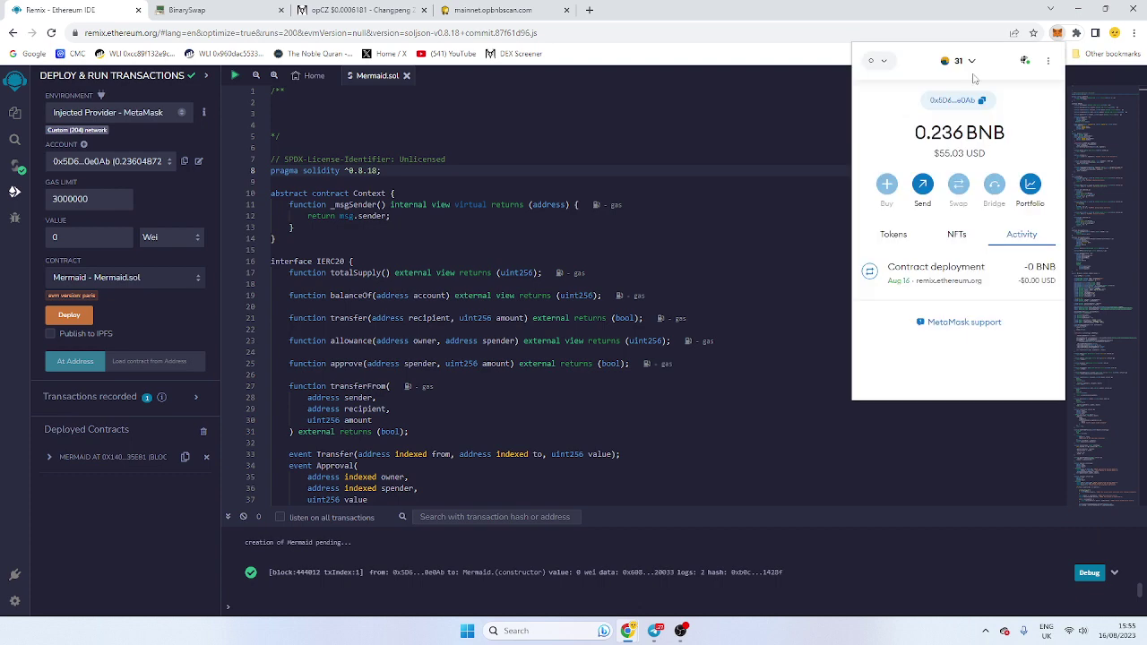
click(983, 101)
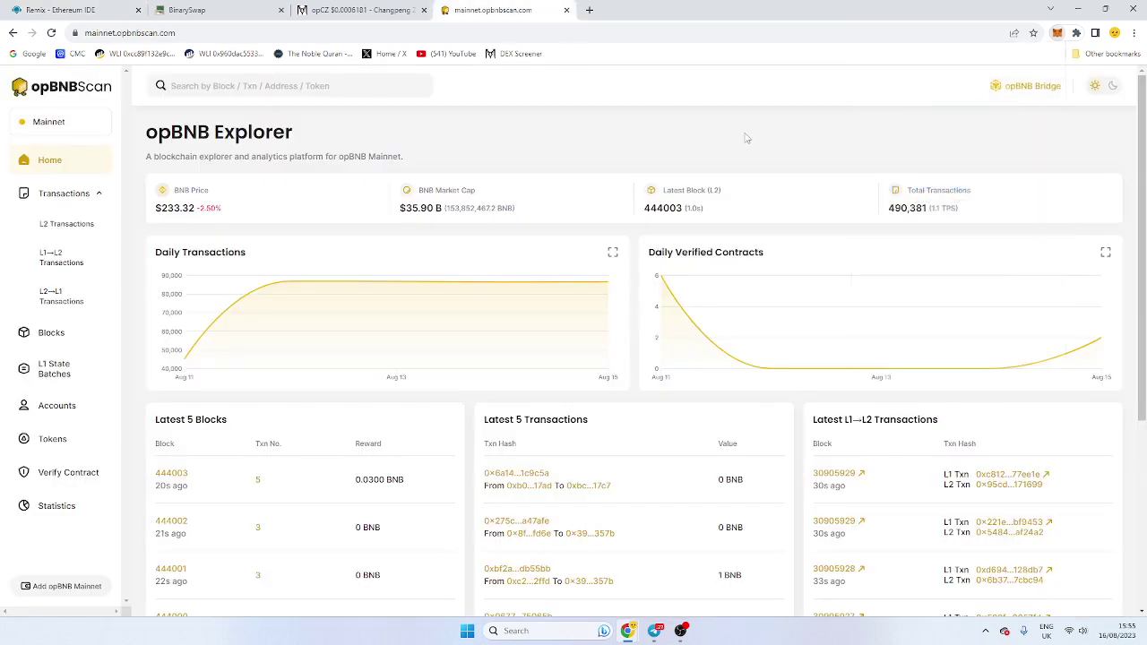
click(498, 10)
click(238, 85)
key(ctrl+v)
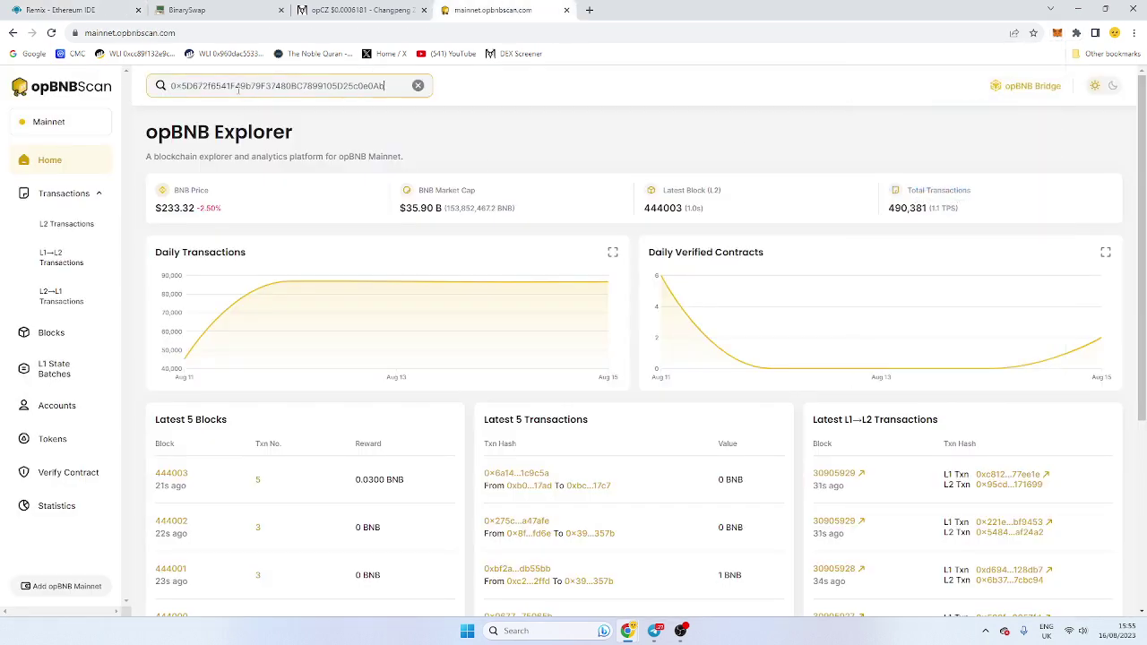
key(Return)
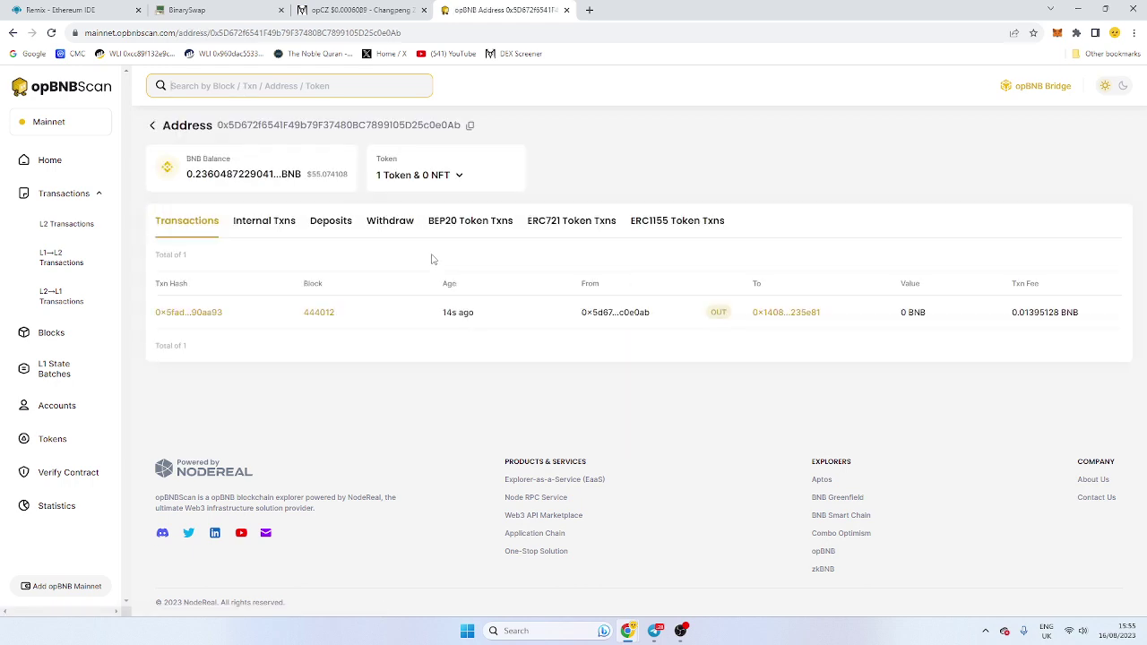
Step: Open the deployment transaction and copy the new Mermaid contract address
click(214, 316)
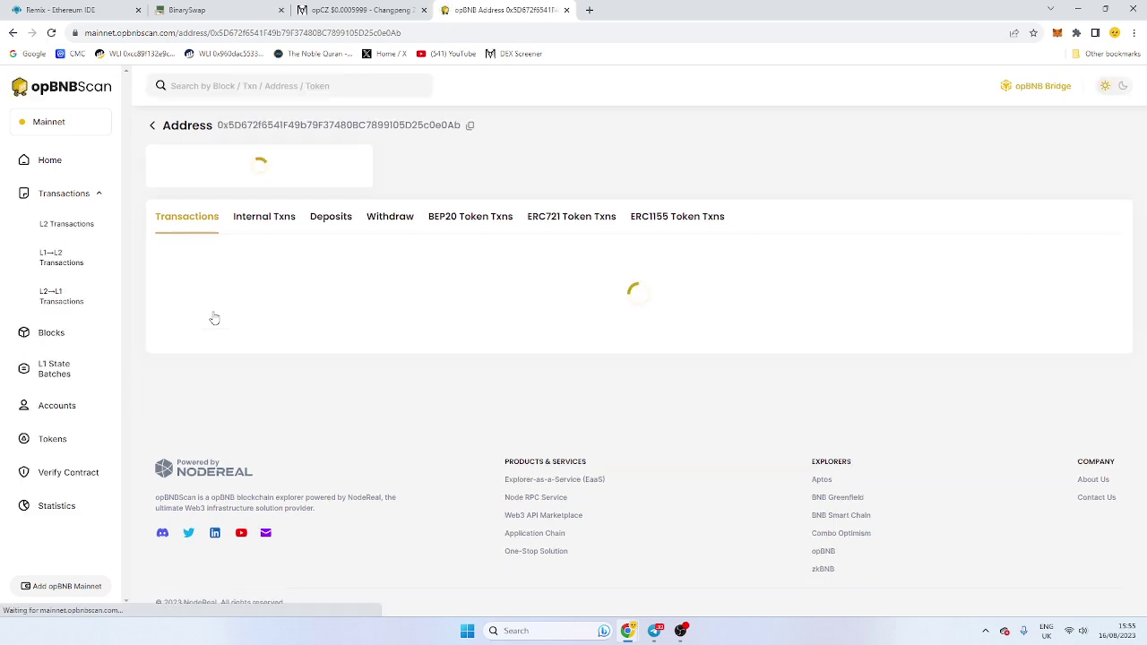
click(214, 316)
scroll(614, 340, down, 1)
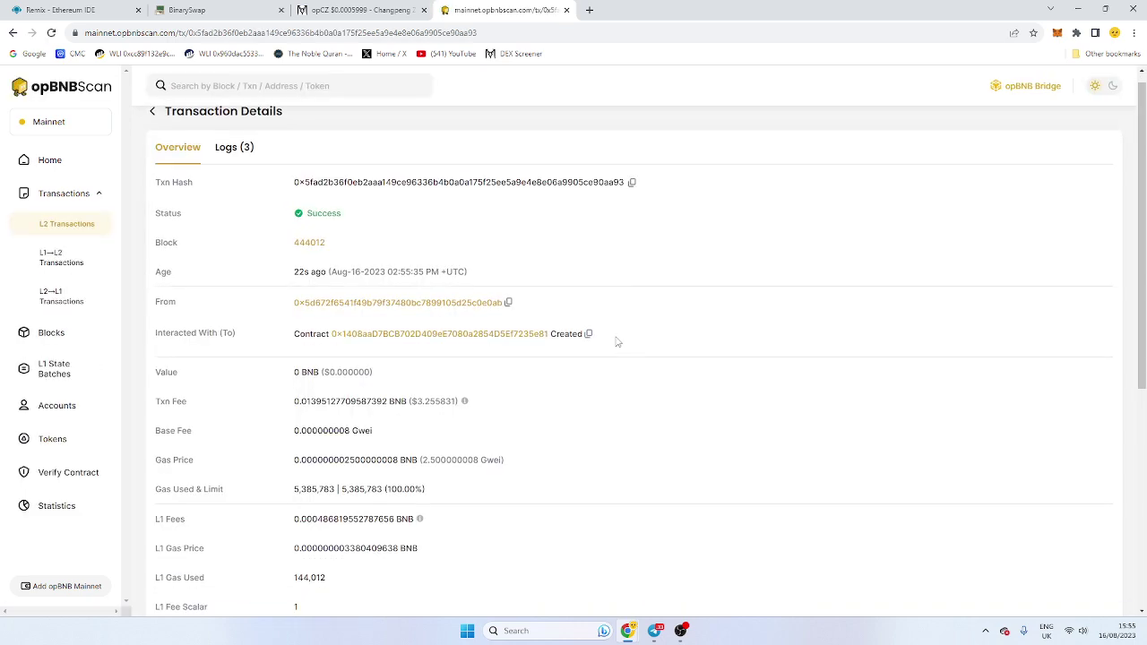
click(484, 294)
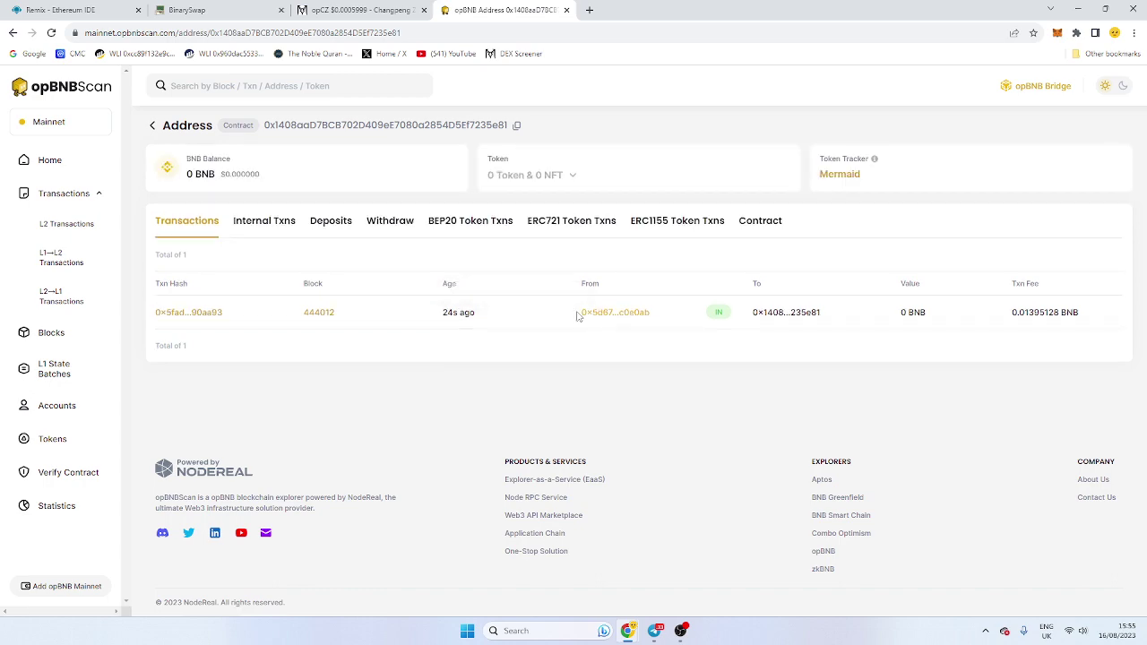
click(211, 314)
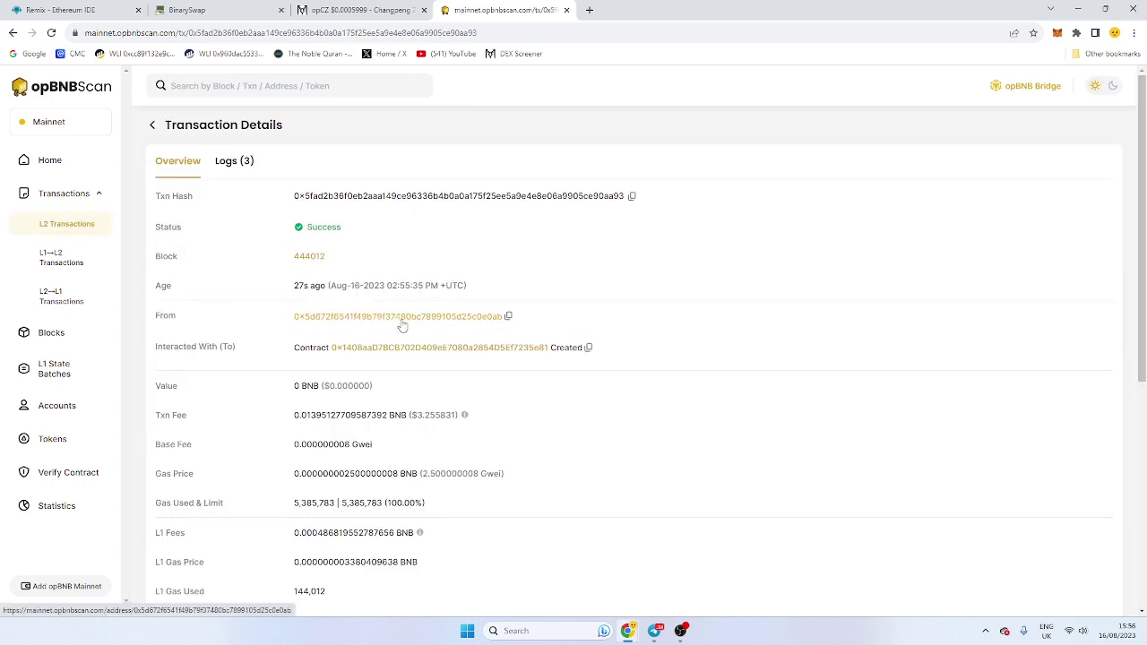
scroll(402, 326, down, 1)
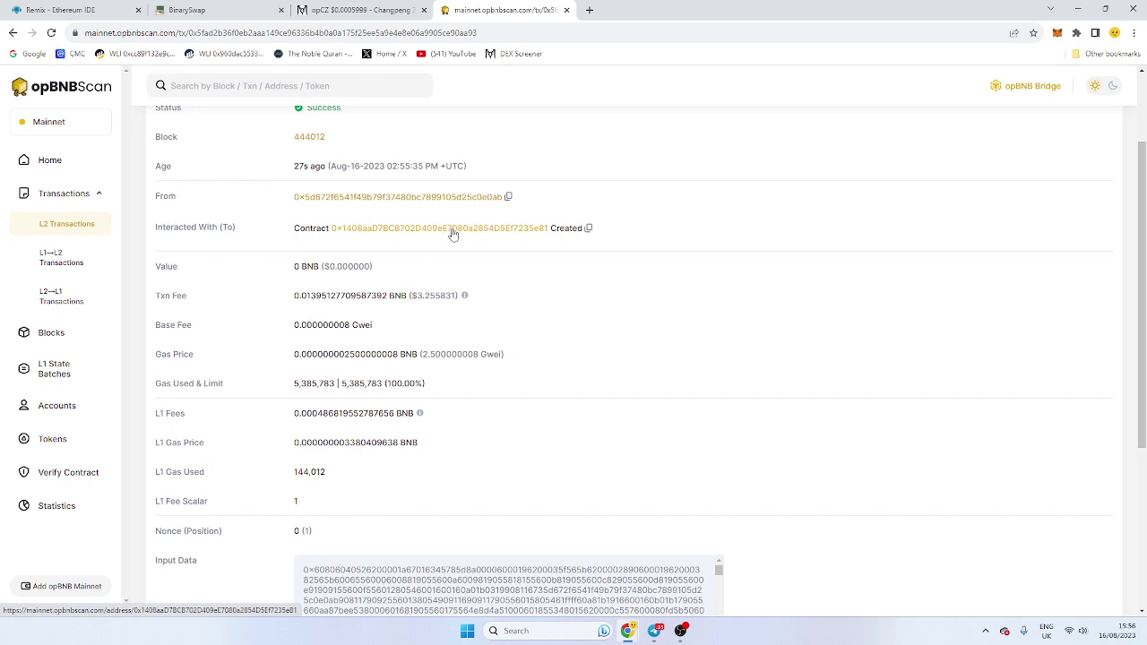
click(588, 228)
scroll(523, 349, down, 3)
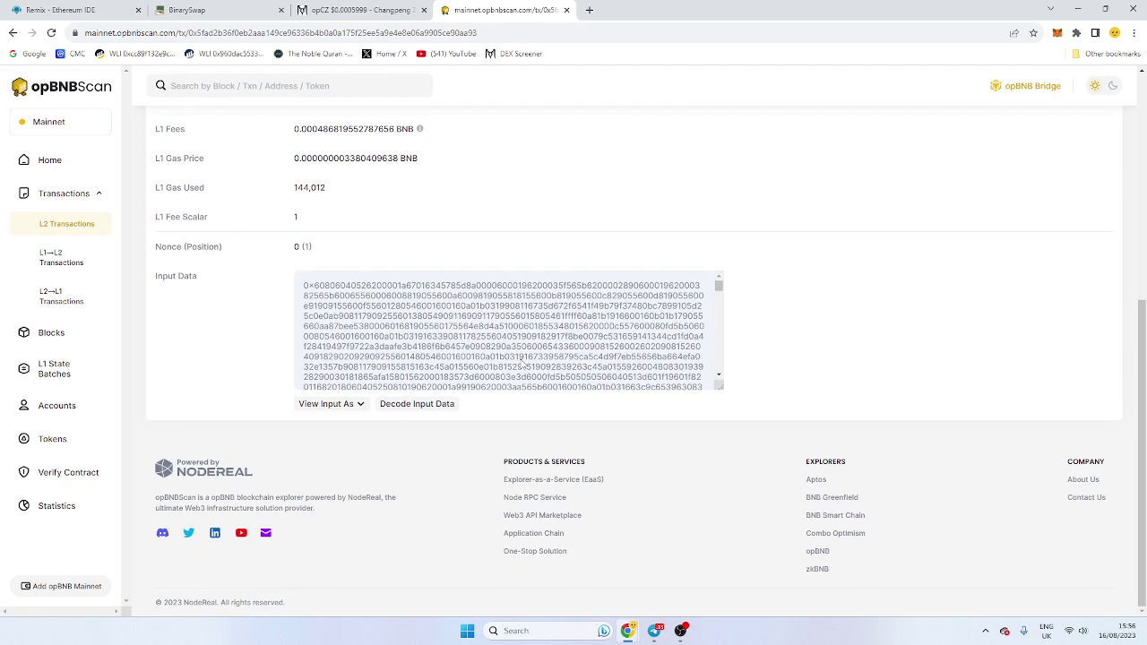
scroll(523, 363, up, 5)
Step: Search the contract address, then open the deploying wallet's address page from the transaction
click(220, 83)
key(ctrl+v)
key(Return)
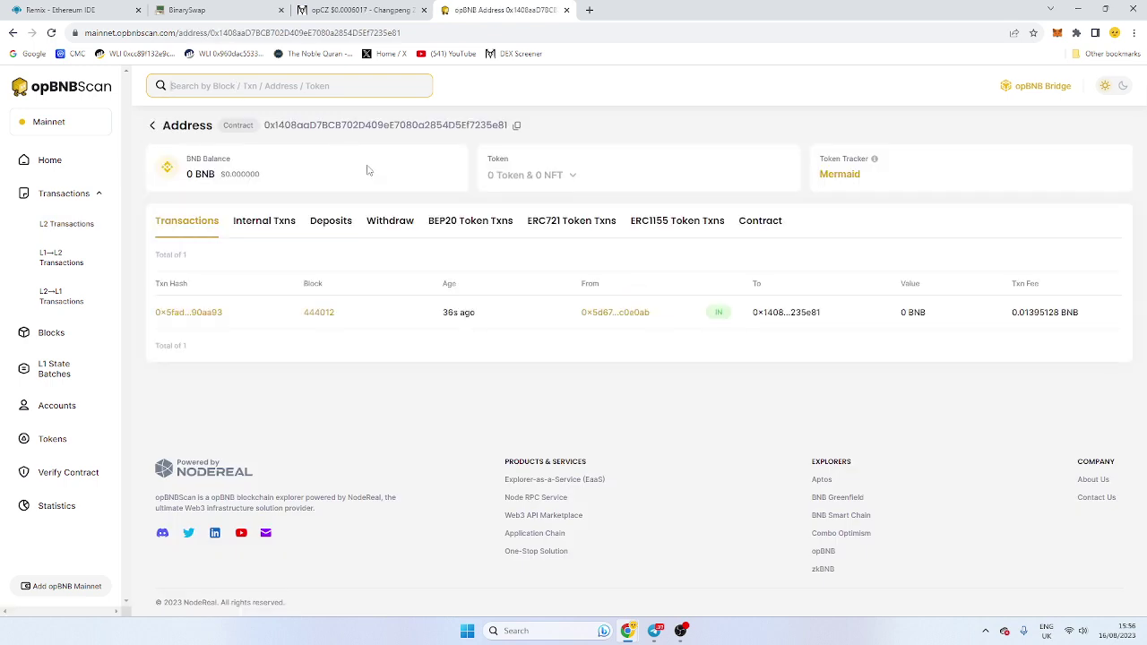
click(206, 318)
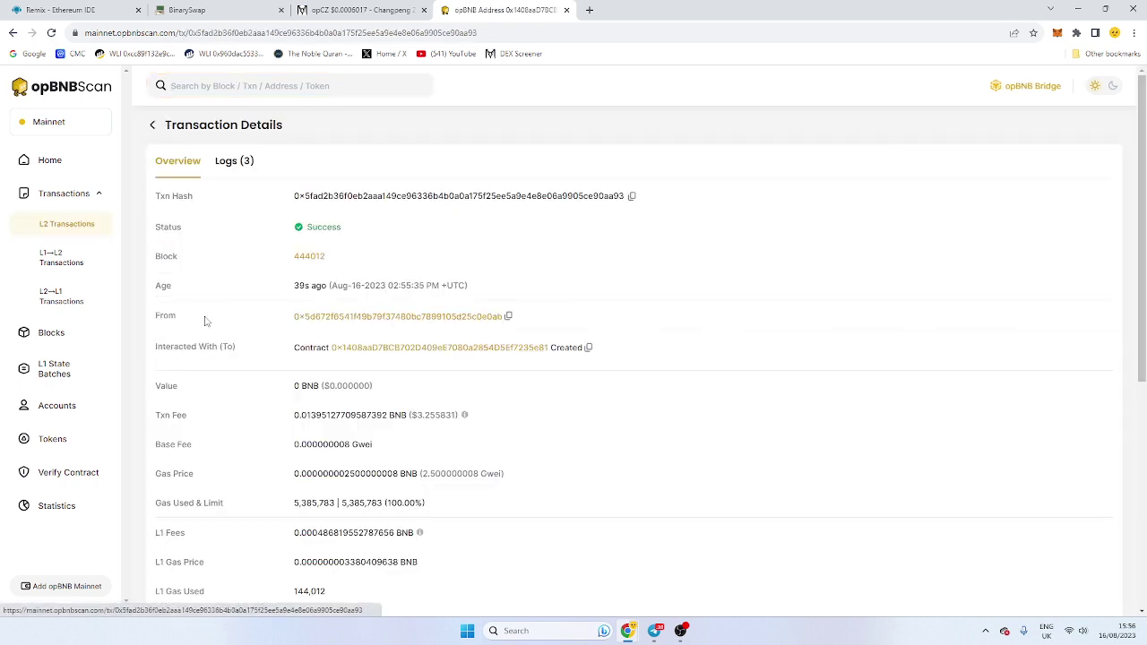
click(397, 319)
Step: Browse the wallet's transfer tabs and open the Mermaid token from its token holdings
click(463, 224)
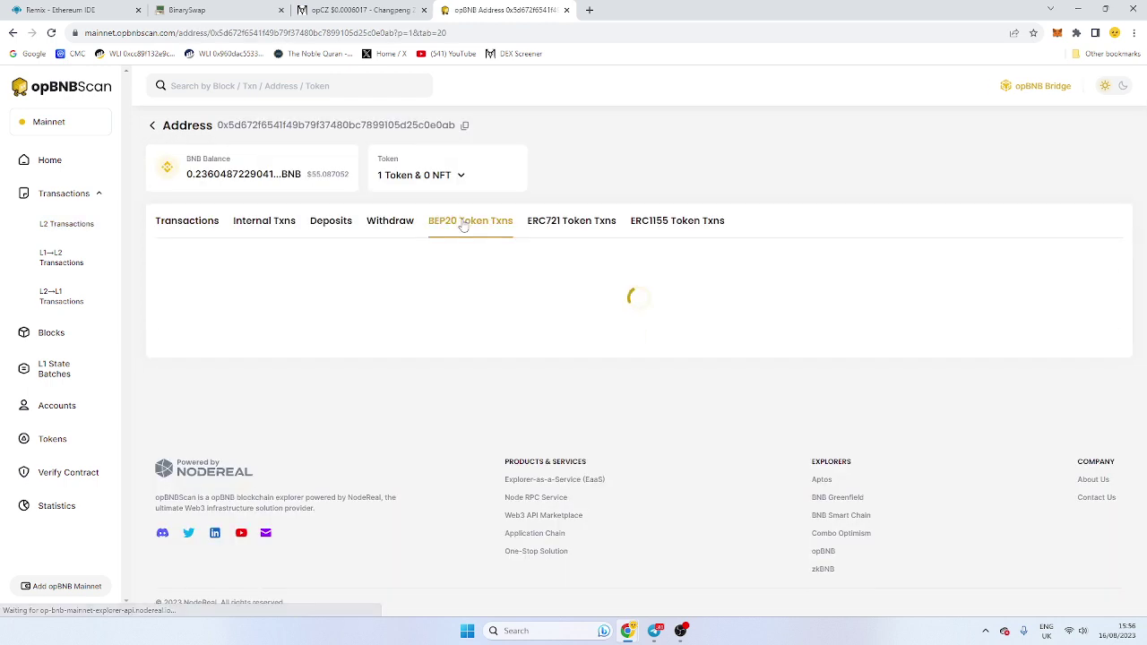
click(390, 222)
click(573, 222)
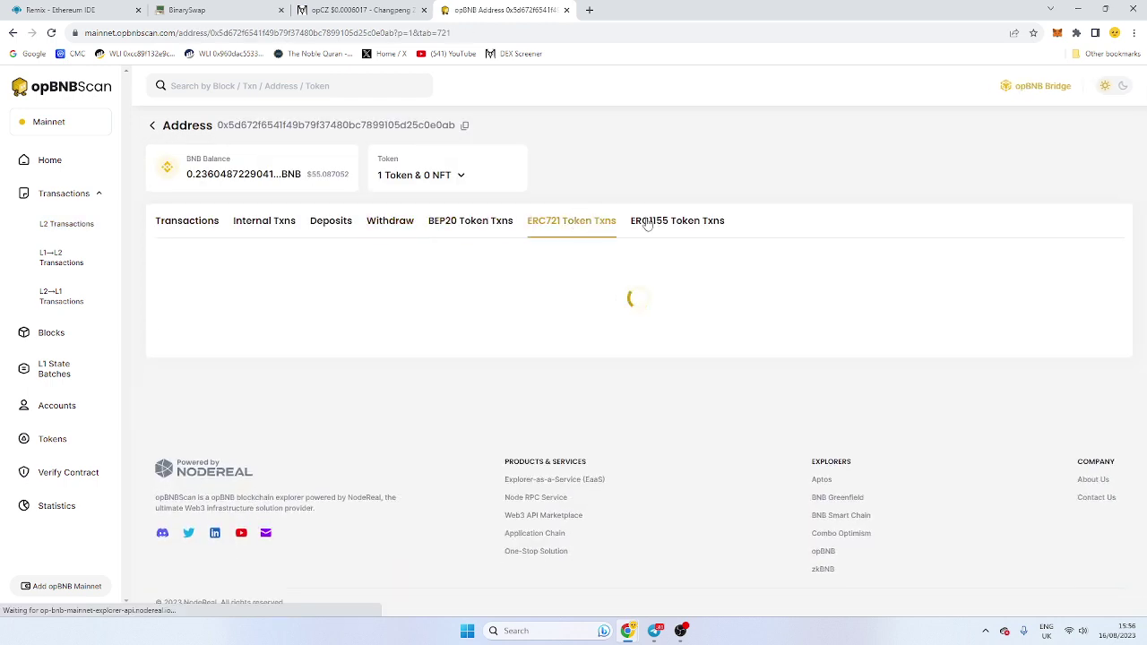
click(188, 226)
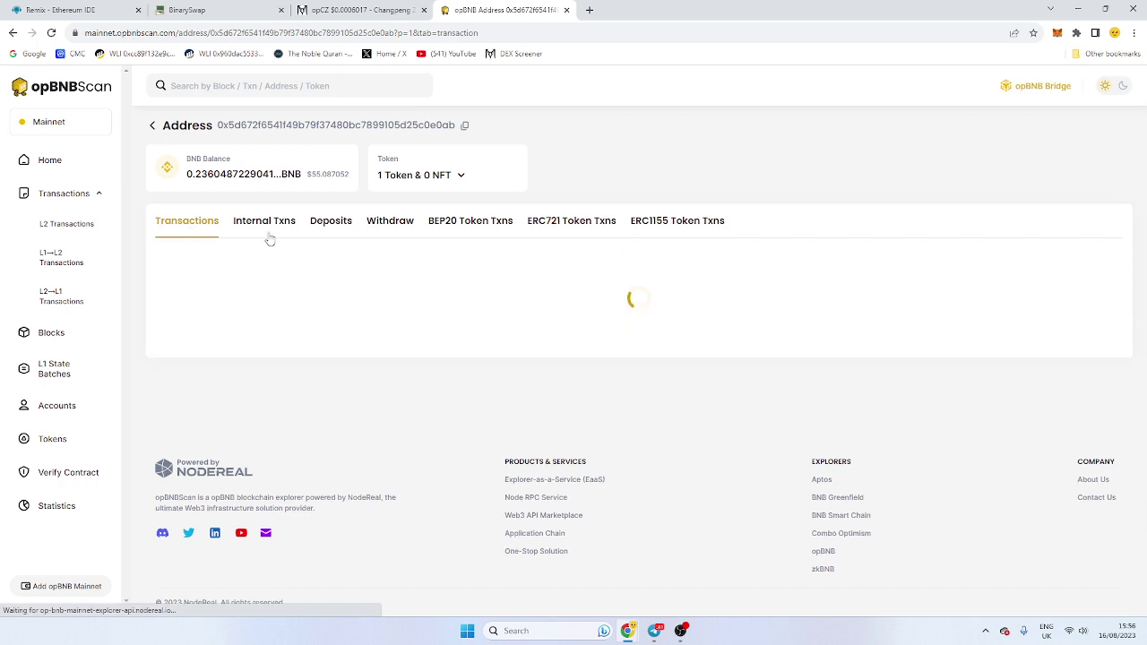
click(441, 176)
click(467, 269)
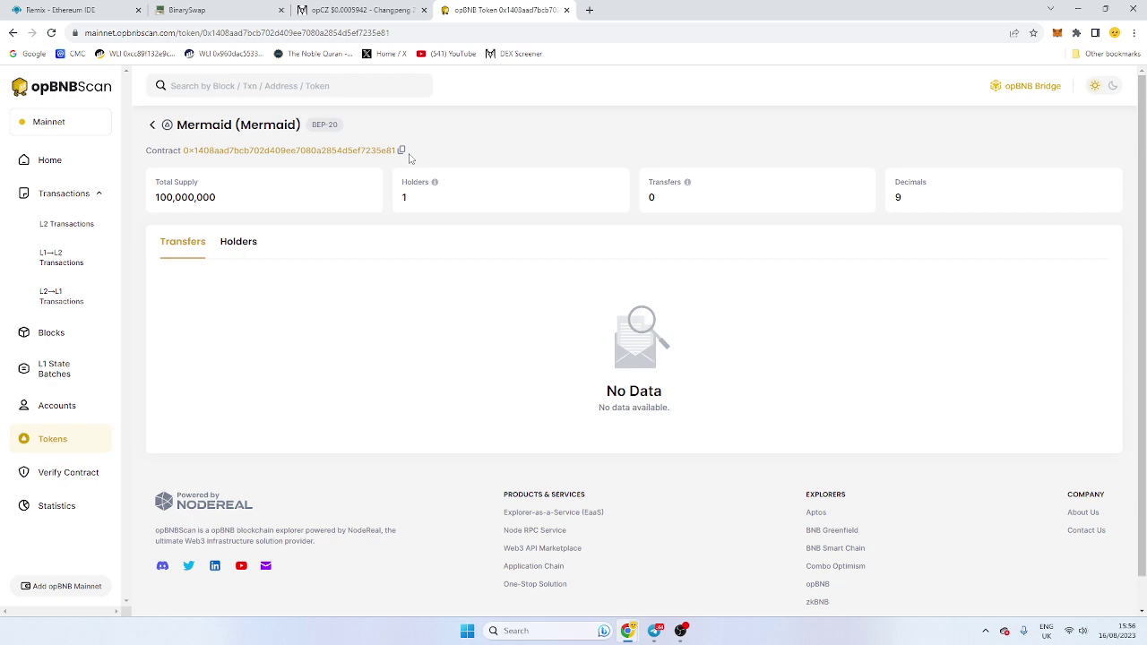
Step: Search the Mermaid contract address on DEX Screener, find no pairs, then recopy it from opBNBScan
click(402, 151)
click(358, 10)
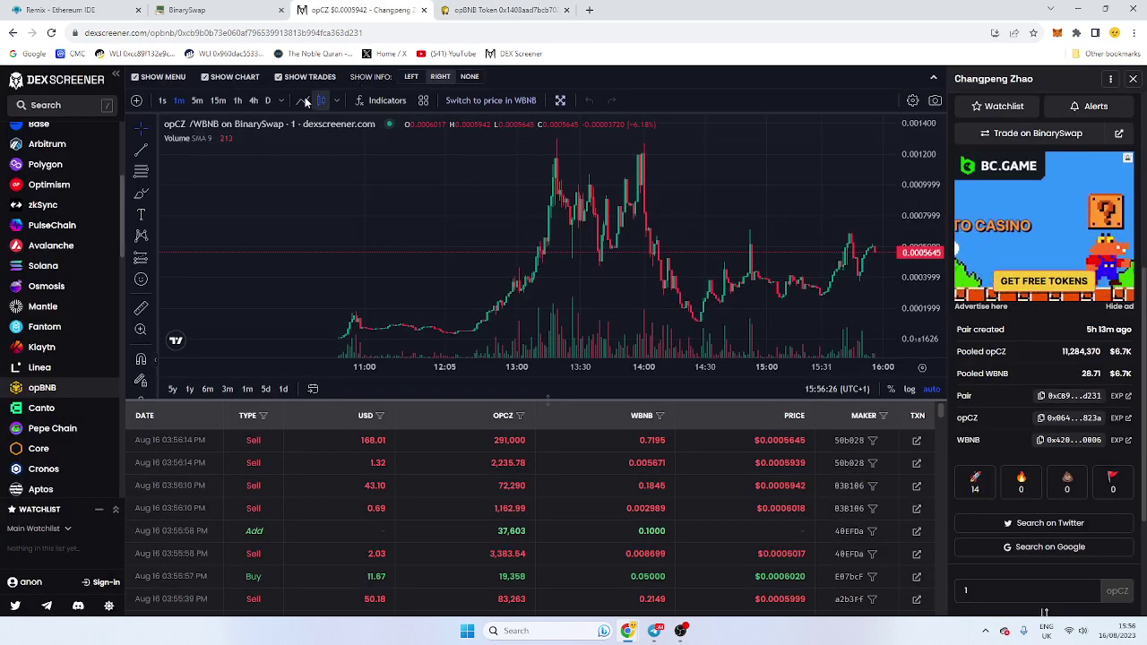
click(54, 105)
key(ctrl+v)
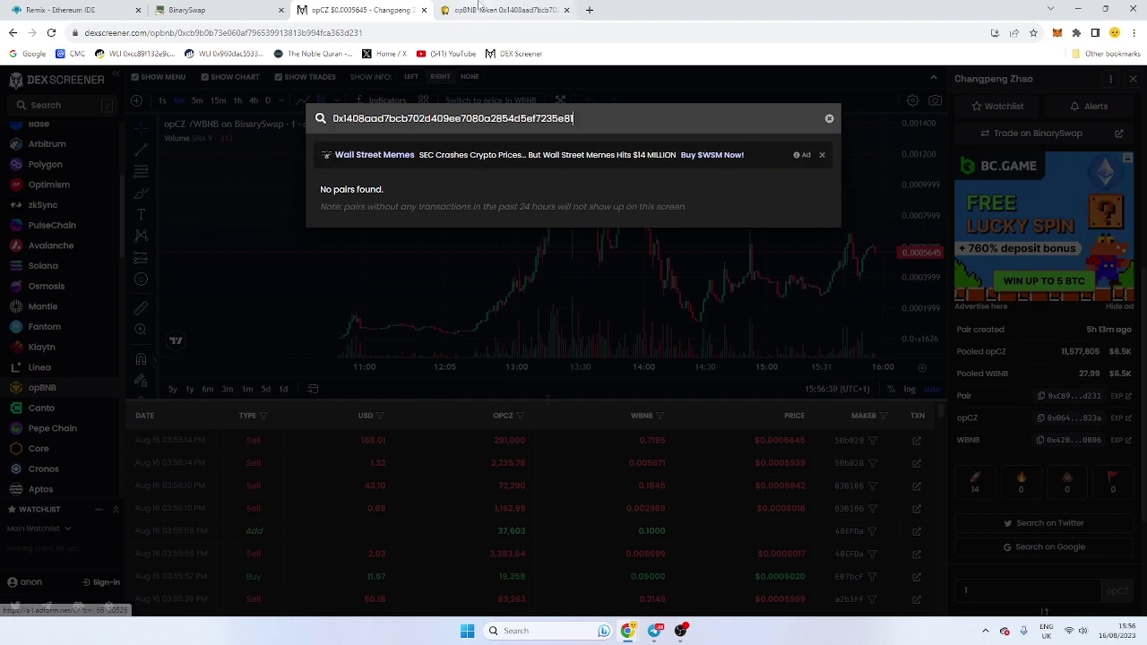
click(479, 7)
click(401, 150)
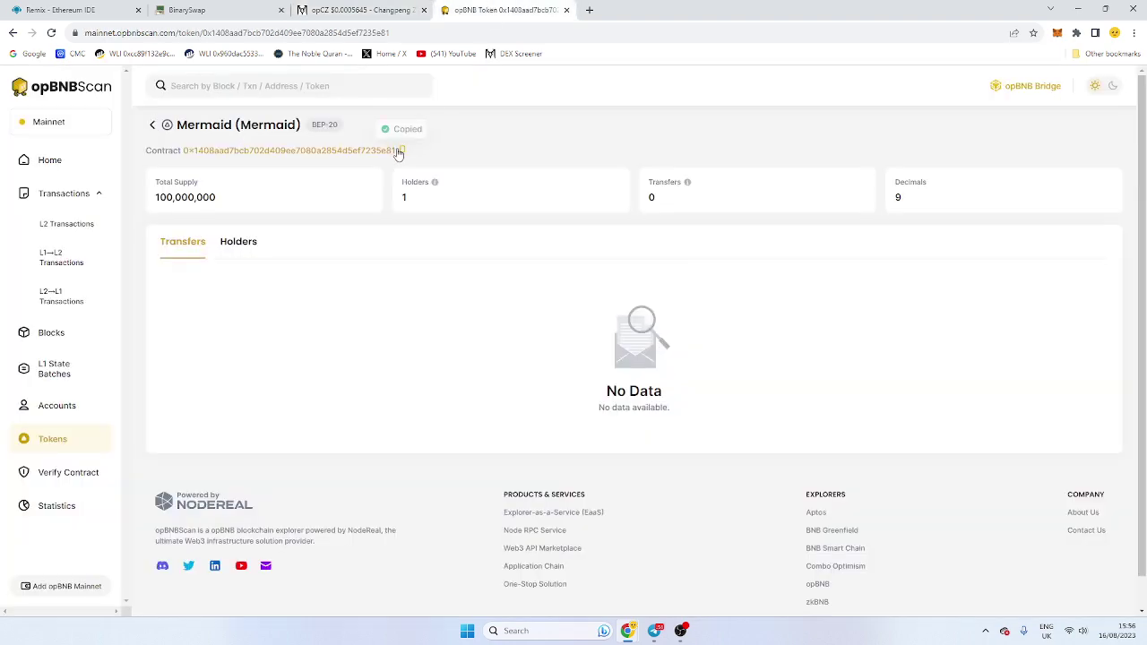
Step: Import Mermaid by its address into Add Liquidity, entering the full 100,000,000 Mermaid and 0.1 BNB
click(169, 5)
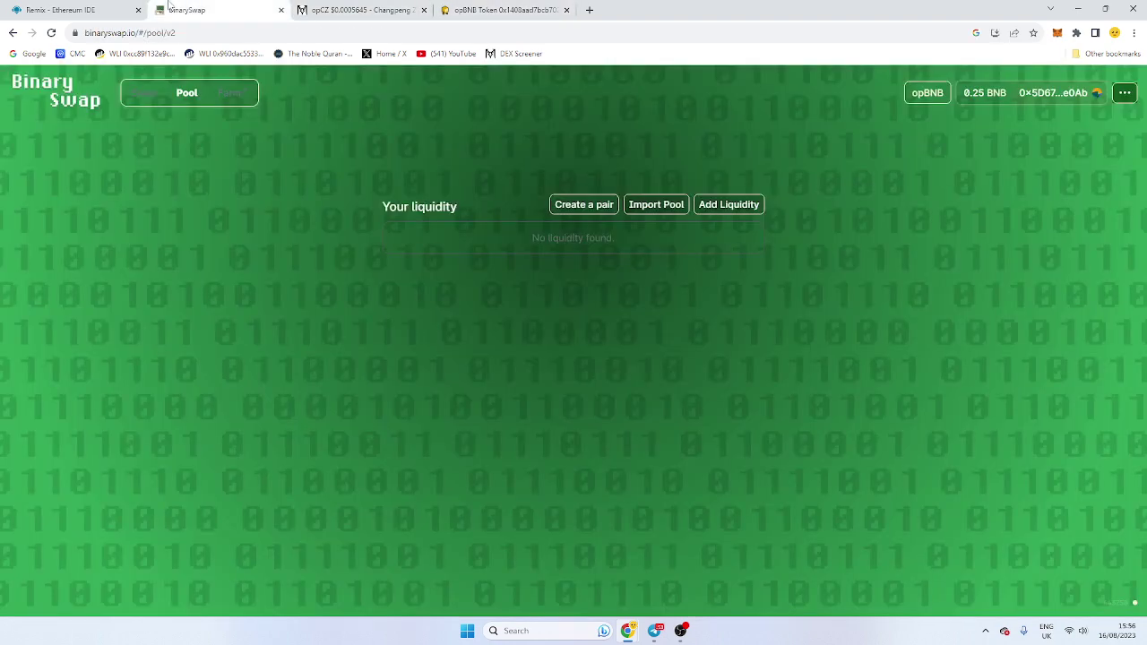
click(583, 204)
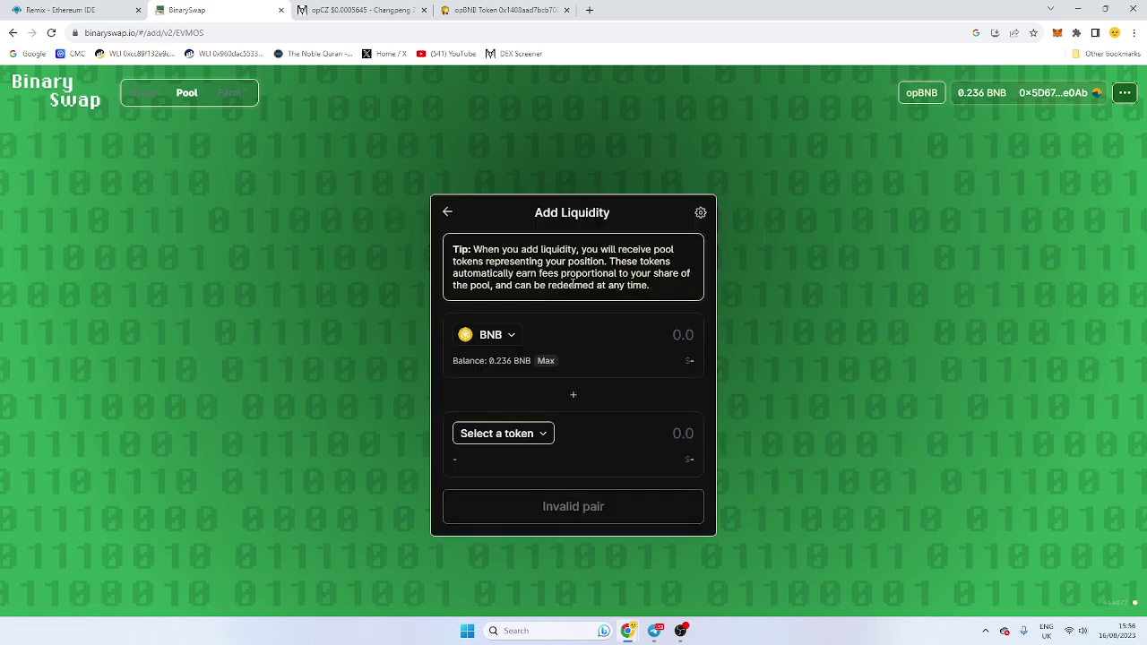
click(528, 431)
key(ctrl+v)
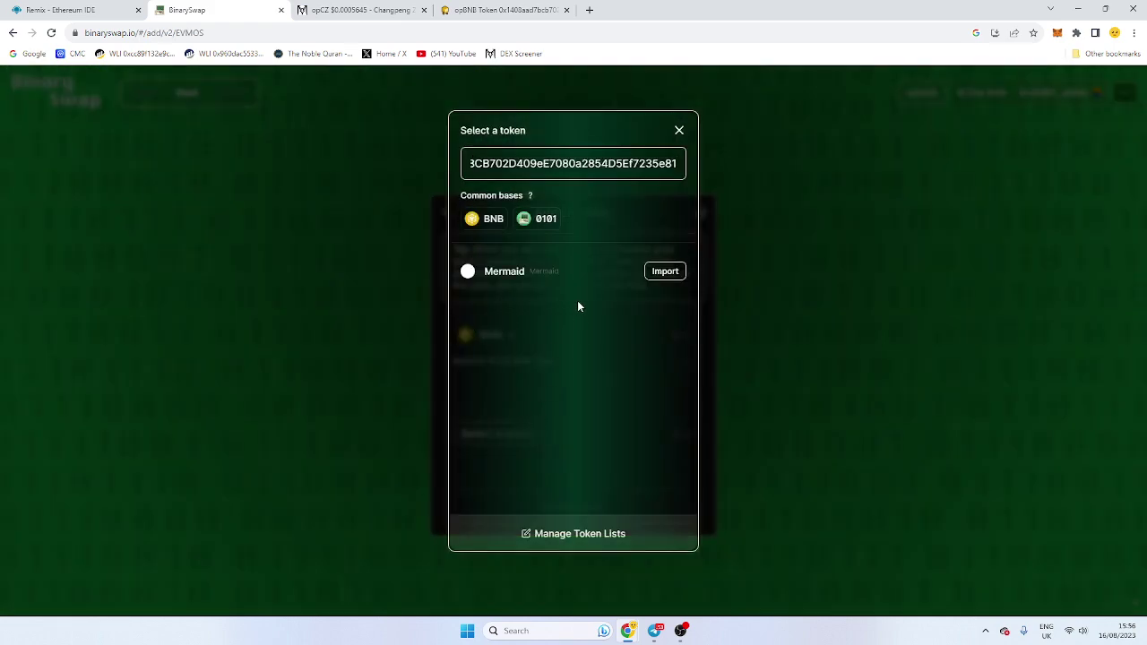
click(664, 271)
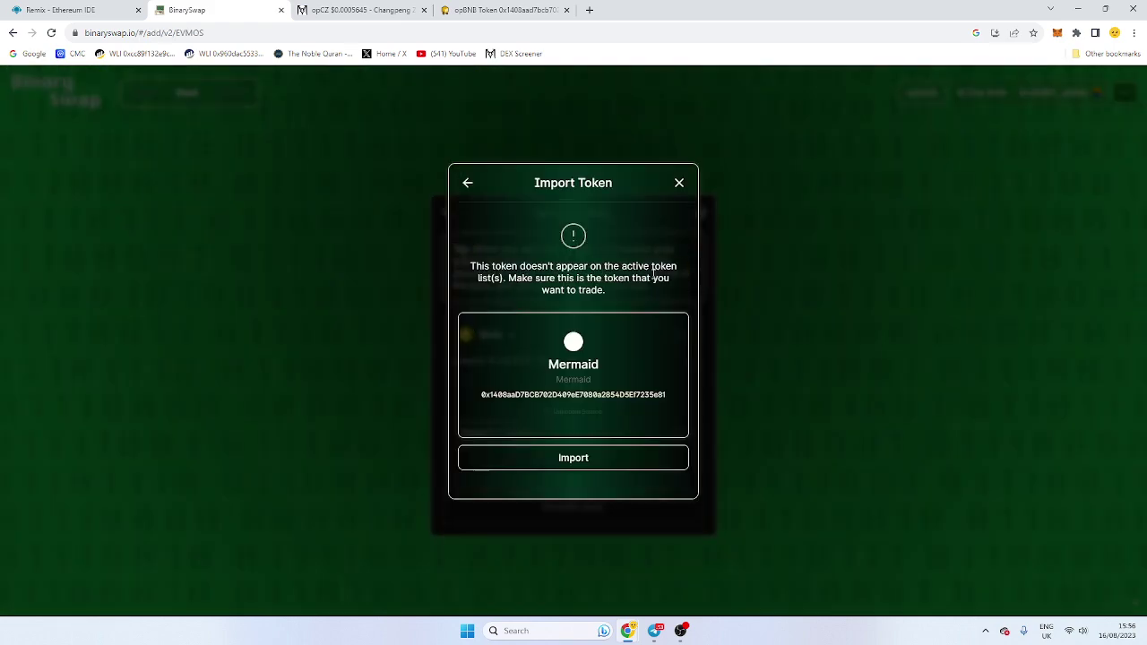
click(583, 457)
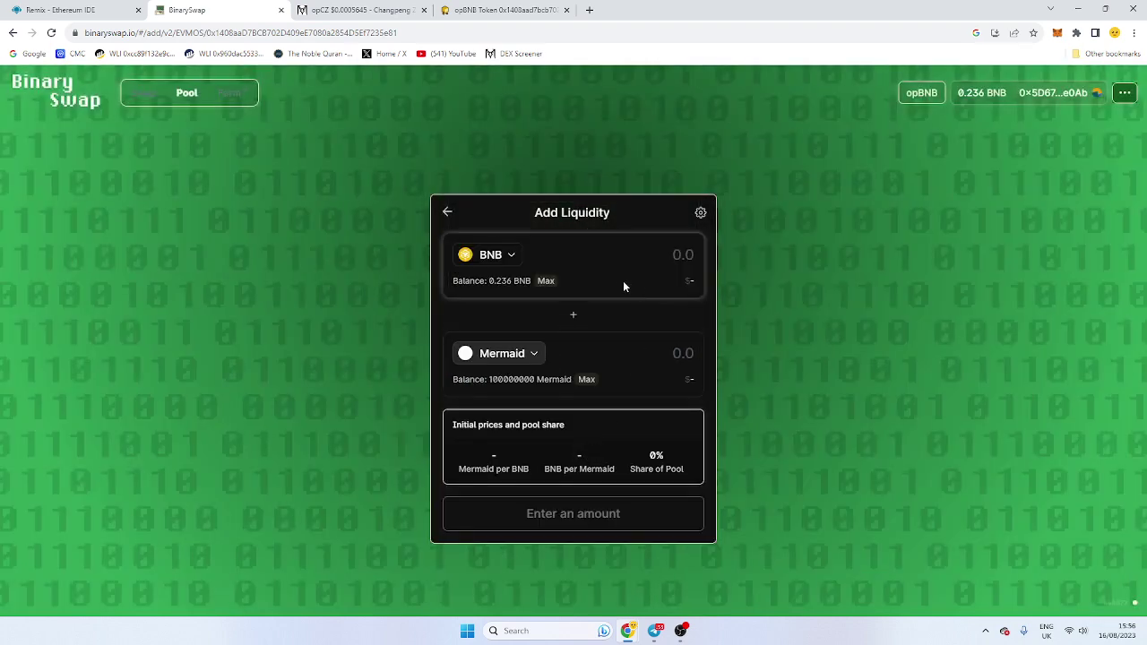
click(590, 381)
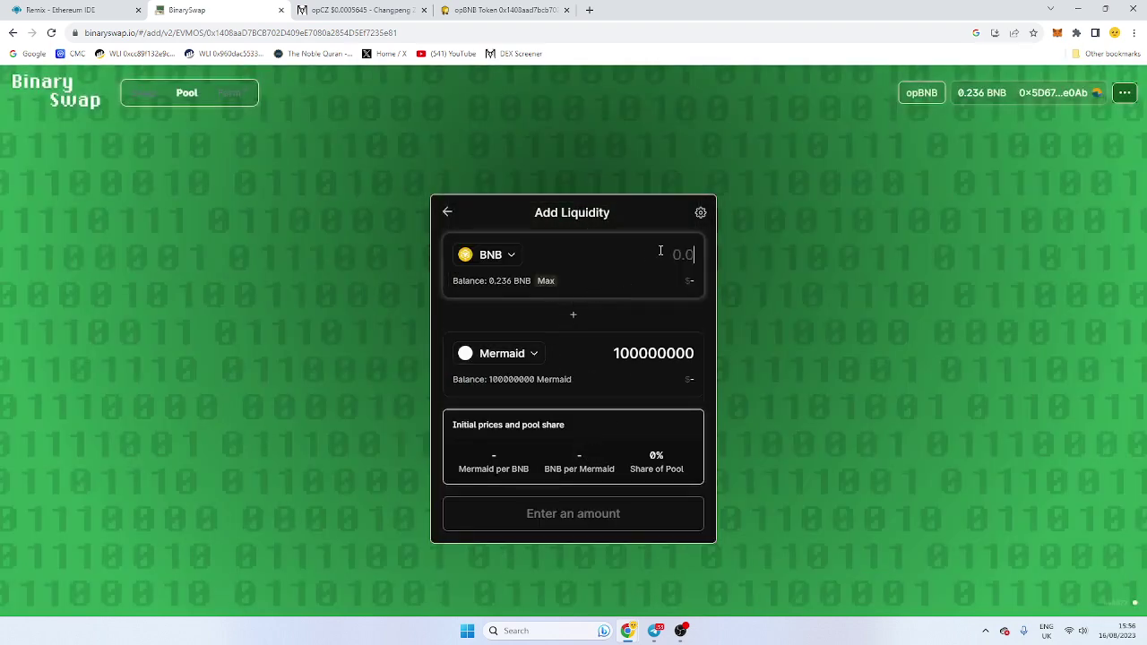
text(0.1)
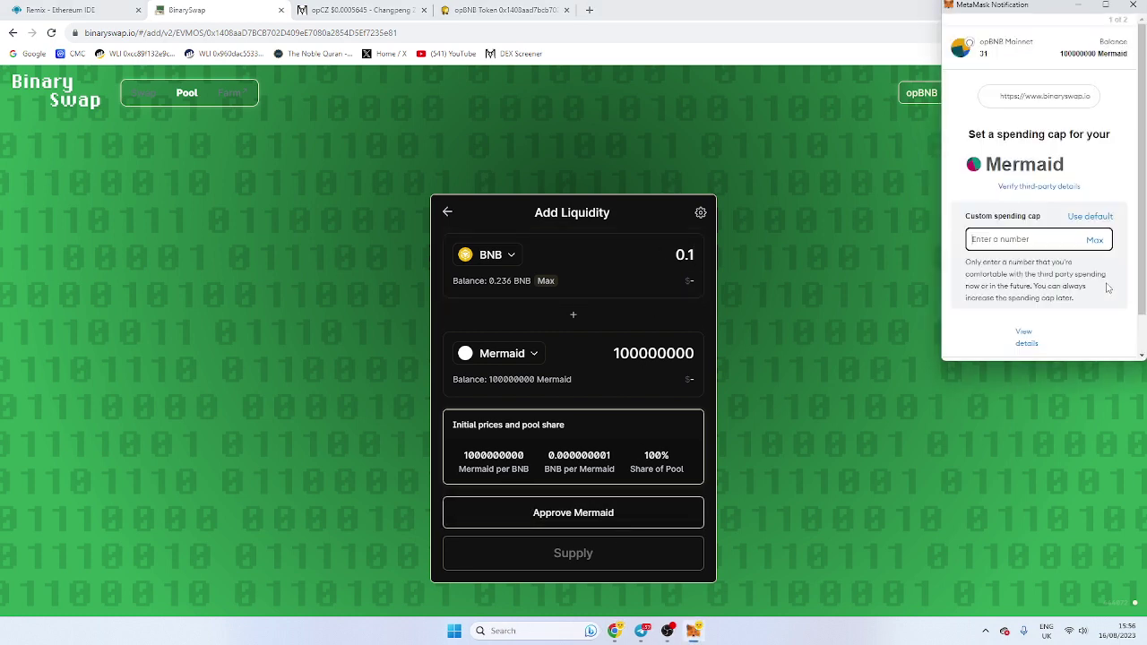
Step: Approve the maximum Mermaid spending cap in MetaMask and change the BNB amount to 0.2
scroll(1107, 288, down, 1)
click(1094, 202)
click(1086, 339)
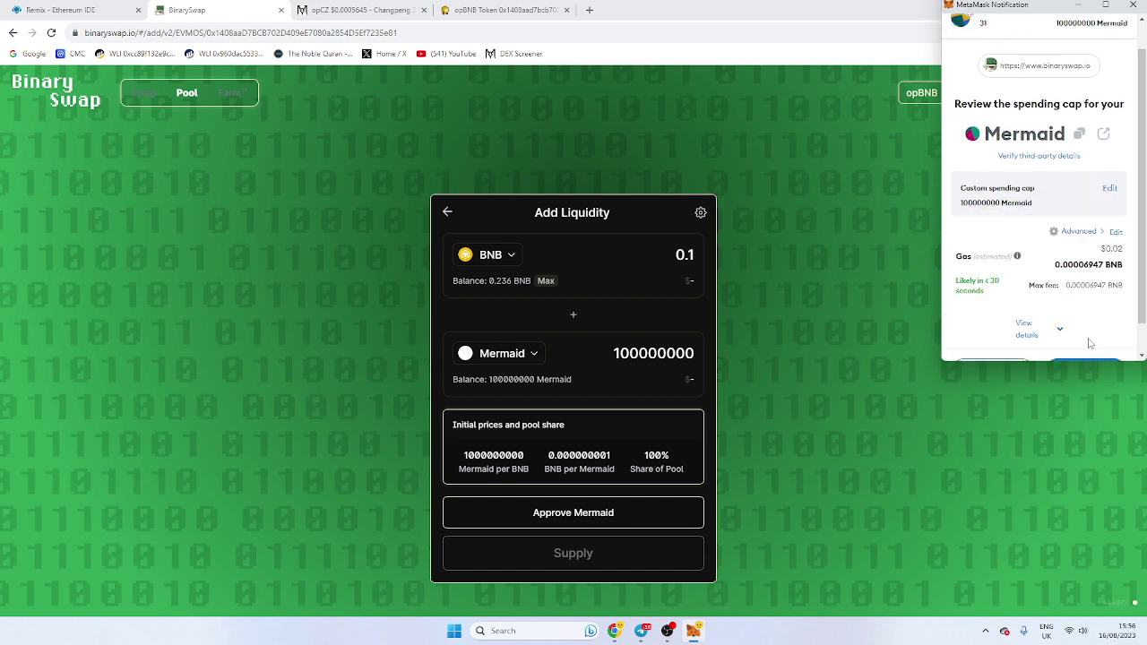
scroll(1089, 343, down, 1)
click(1087, 339)
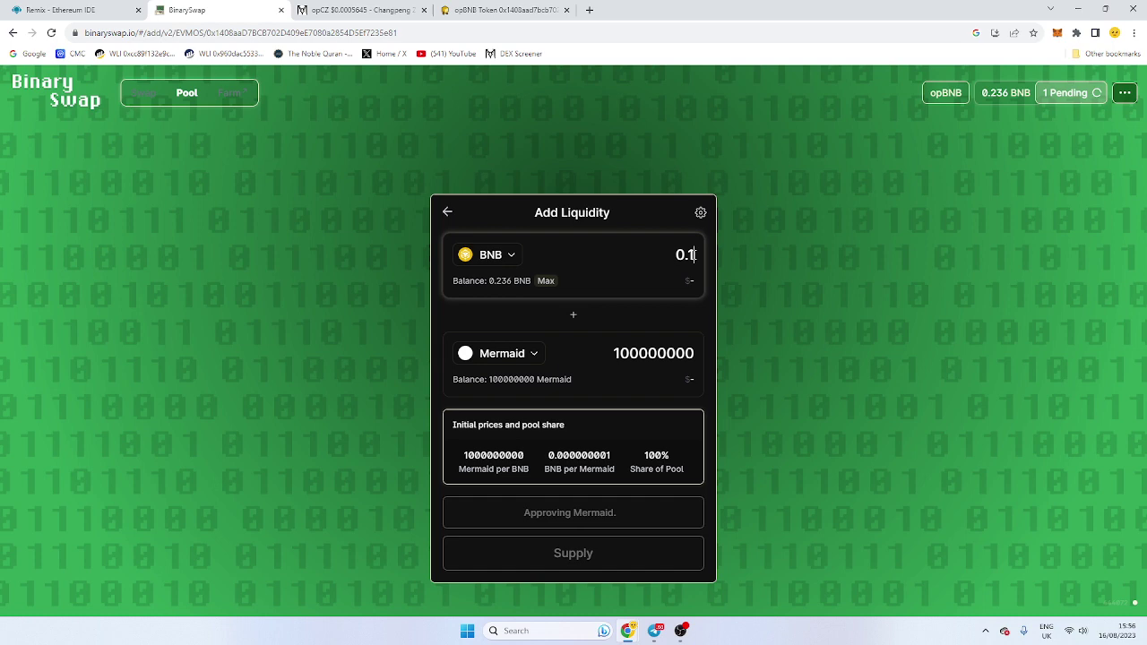
key(BackSpace)
text(2)
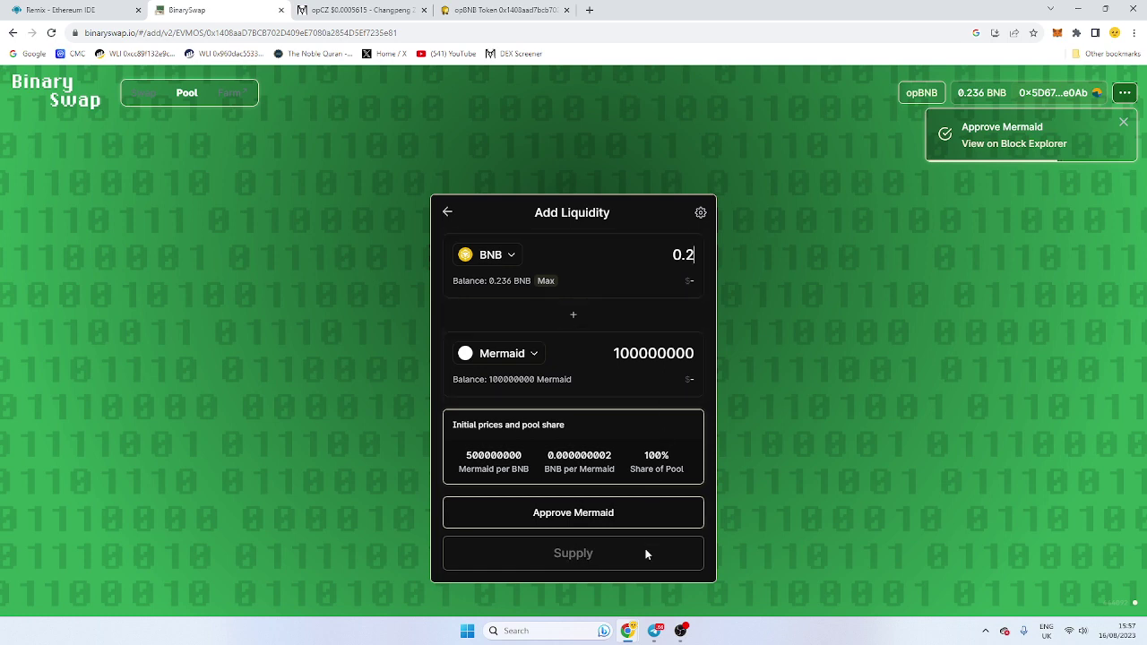
Step: Change the BNB deposit amount back to 0.1
scroll(652, 533, down, 1)
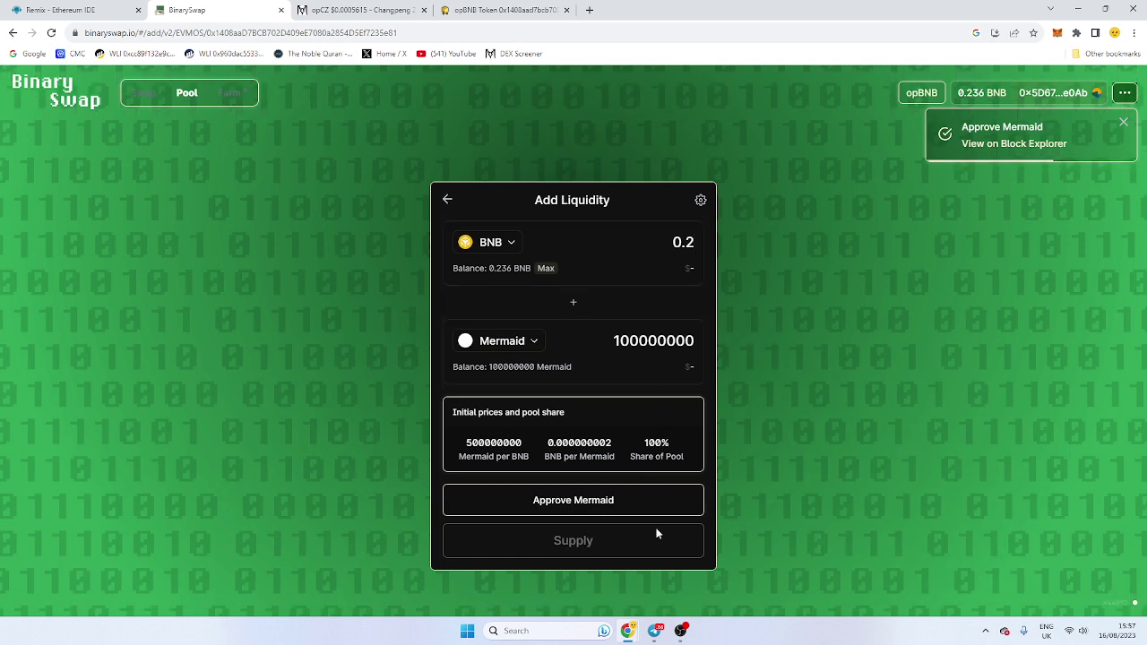
click(689, 237)
key(BackSpace)
text(1)
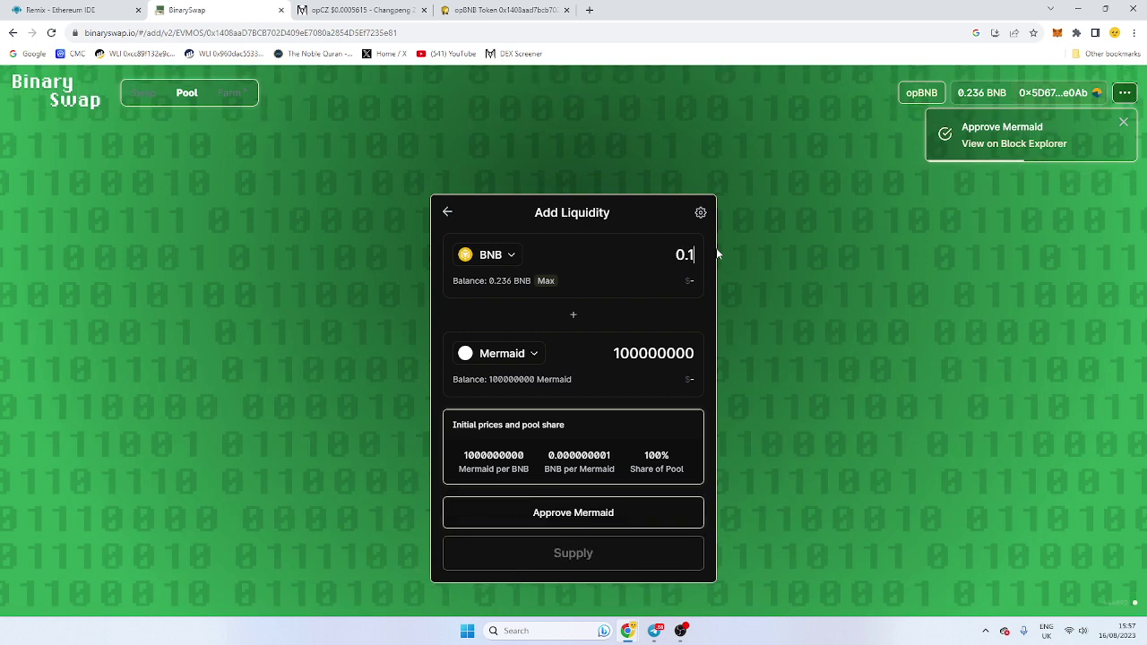
Step: Reload the form, enter all 100,000,000 Mermaid with 0.15 BNB, and submit the deposit
click(52, 33)
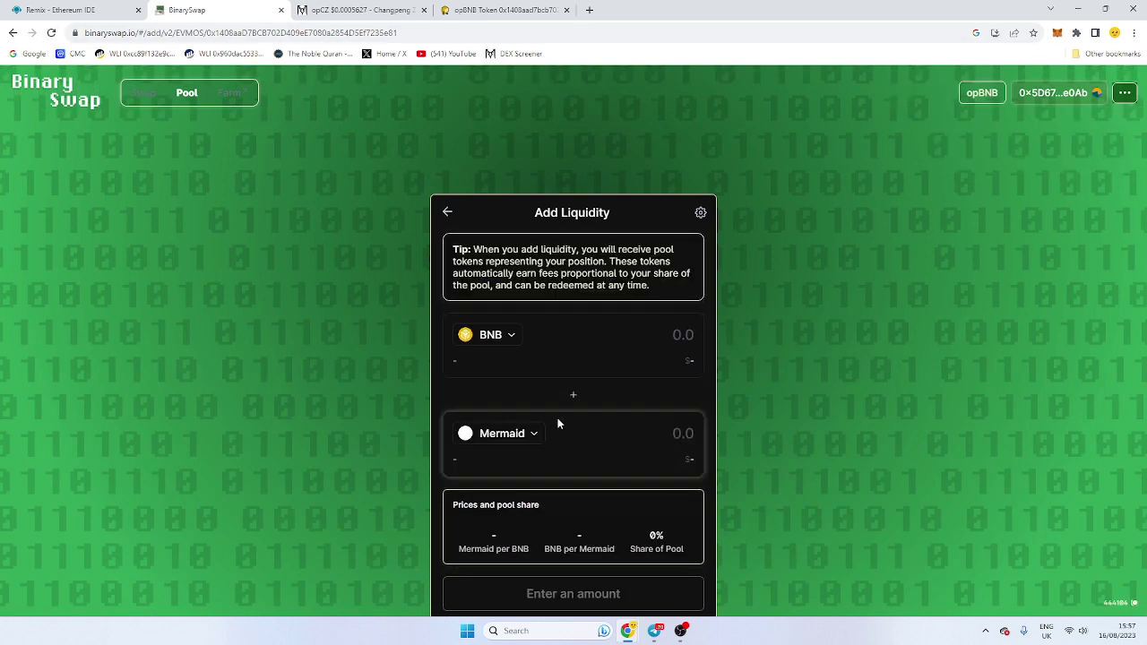
scroll(766, 392, down, 1)
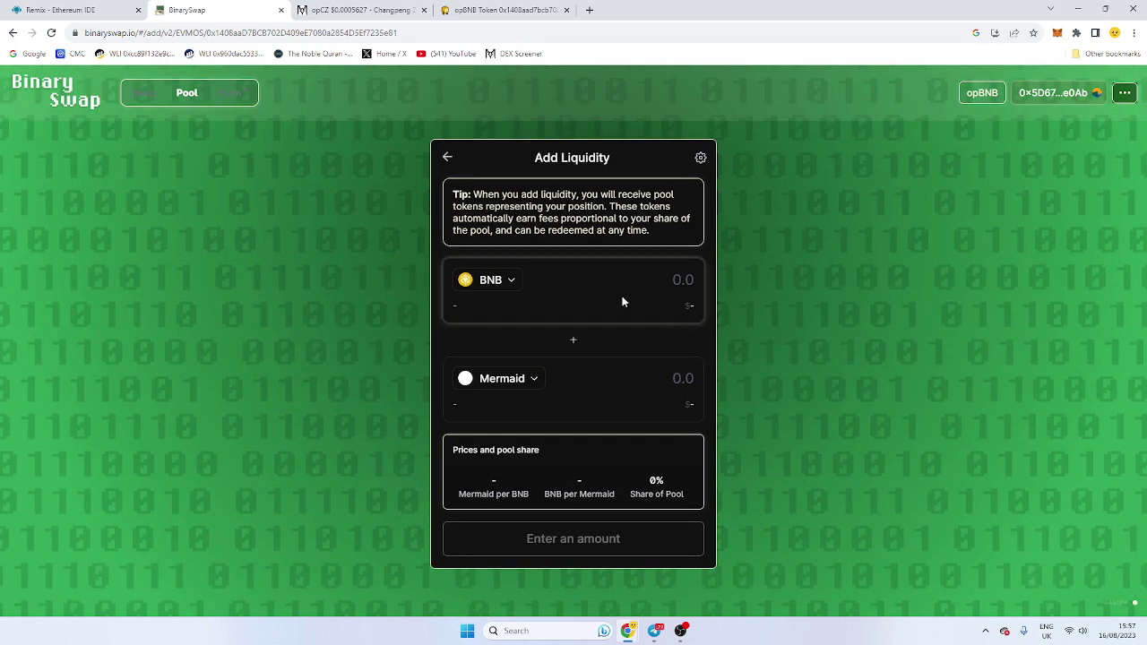
click(586, 379)
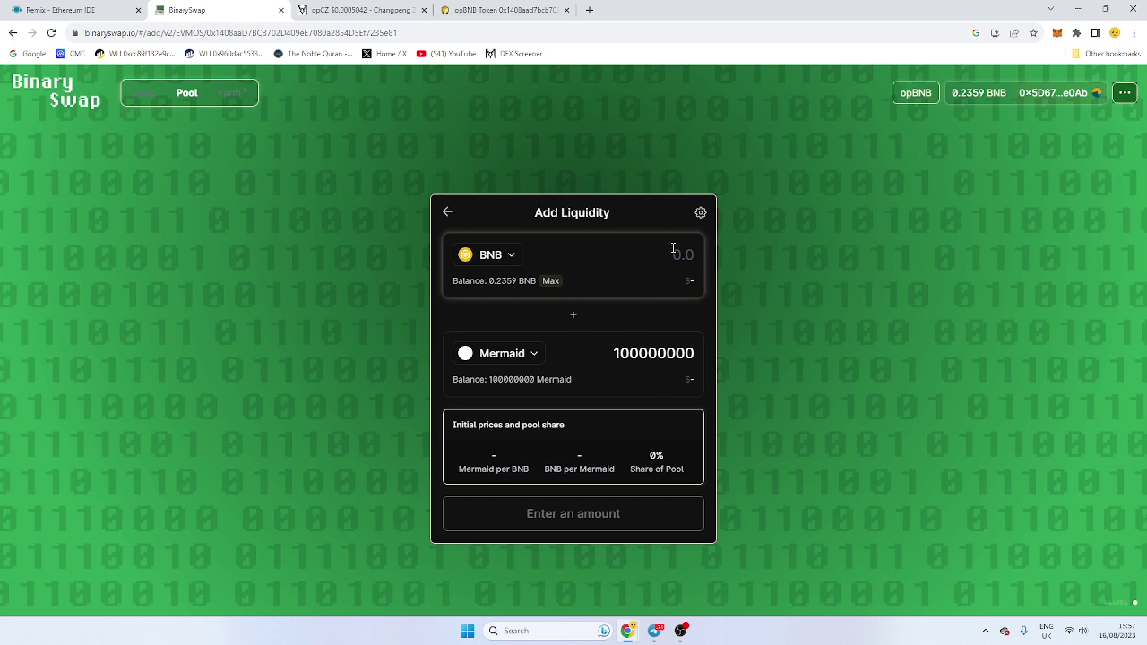
text(0.15)
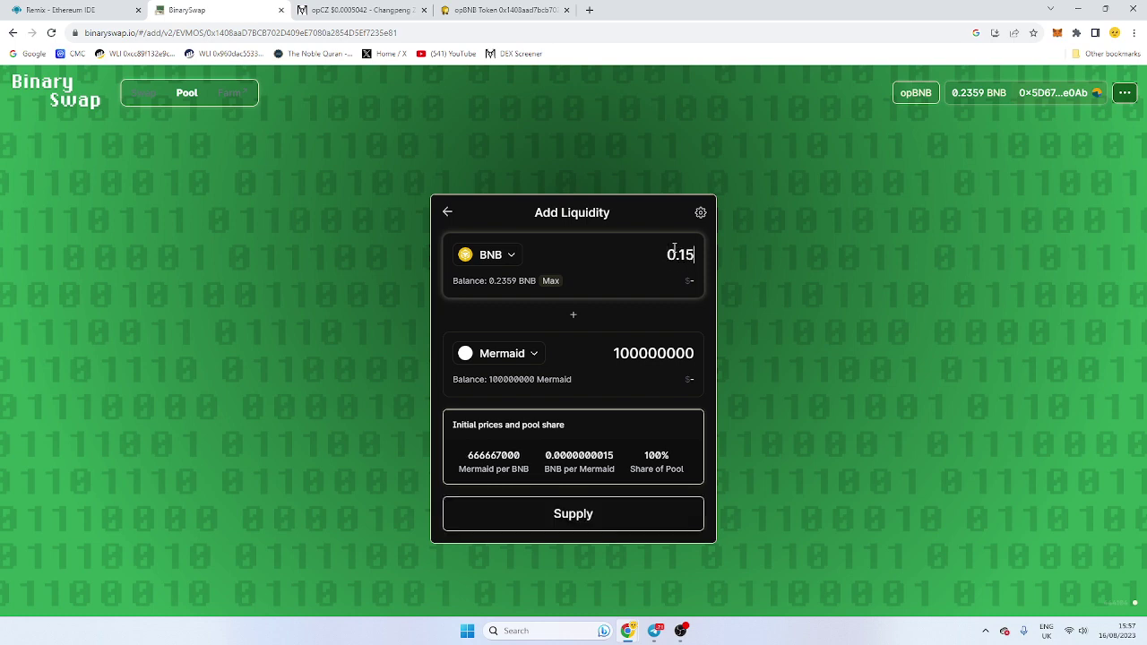
click(602, 524)
Step: Confirm Create Pool & Supply in MetaMask and start a DEXTools search in a new tab
click(599, 432)
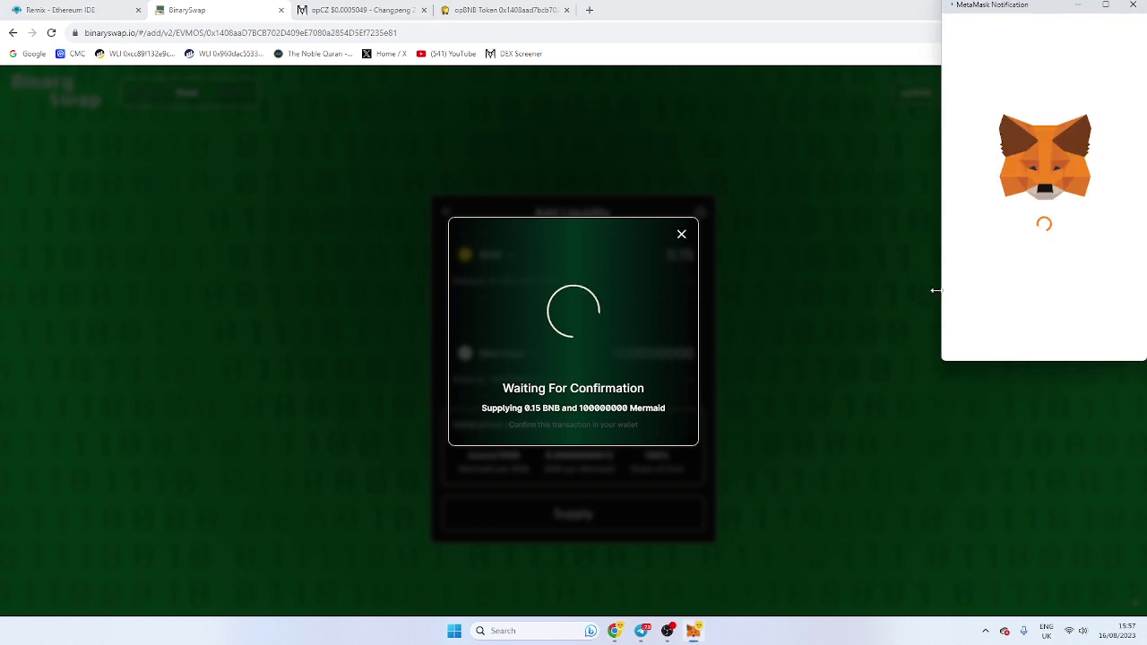
click(1085, 336)
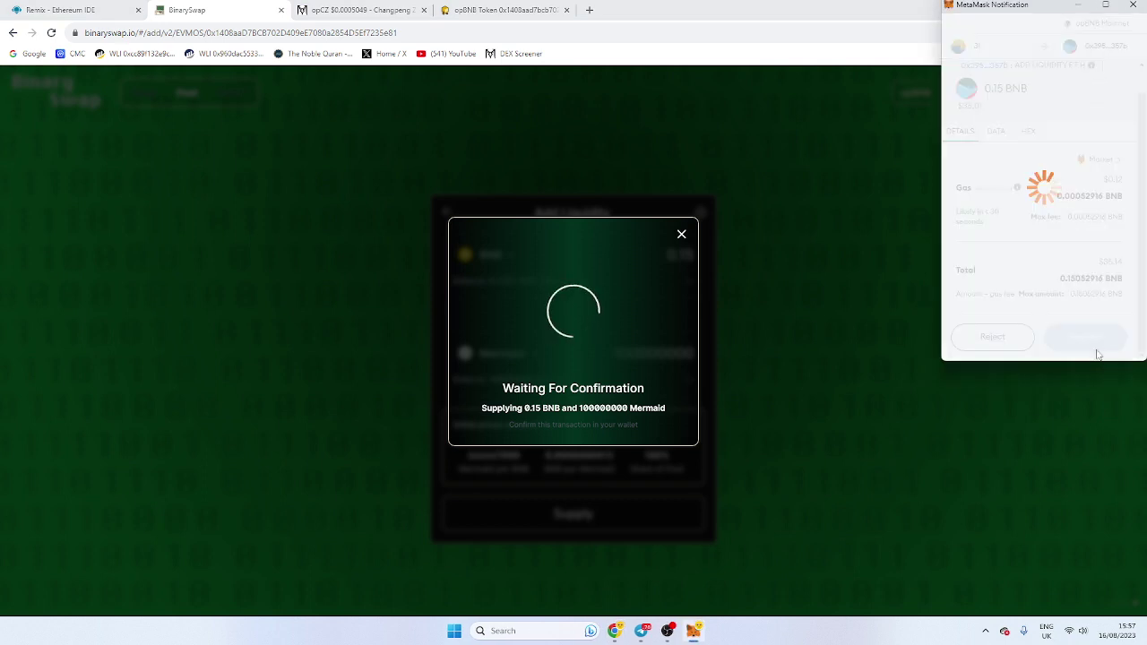
click(589, 10)
text(dex)
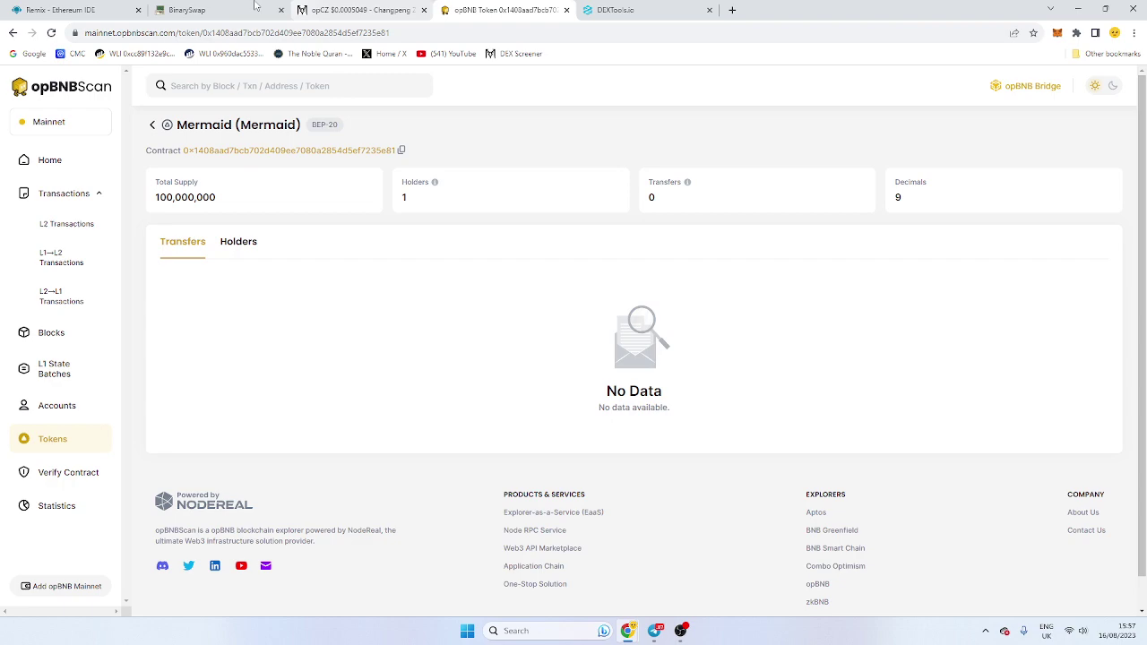
Step: Dismiss BinarySwap's Transaction Submitted notice and return to the Mermaid page on opBNBScan
click(190, 10)
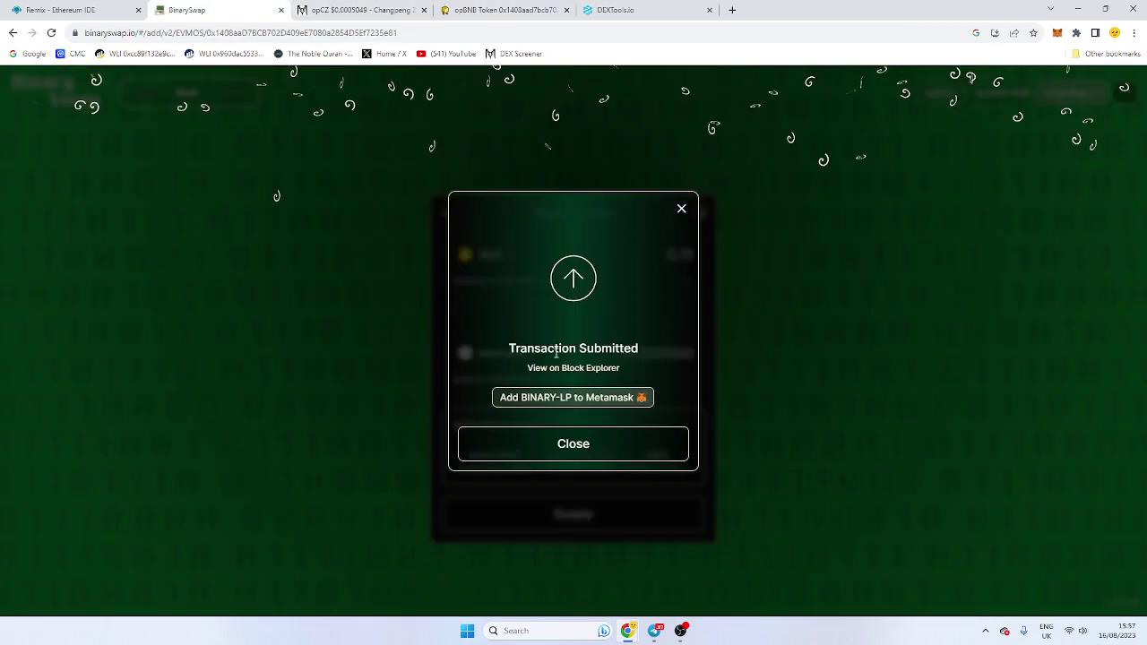
click(600, 440)
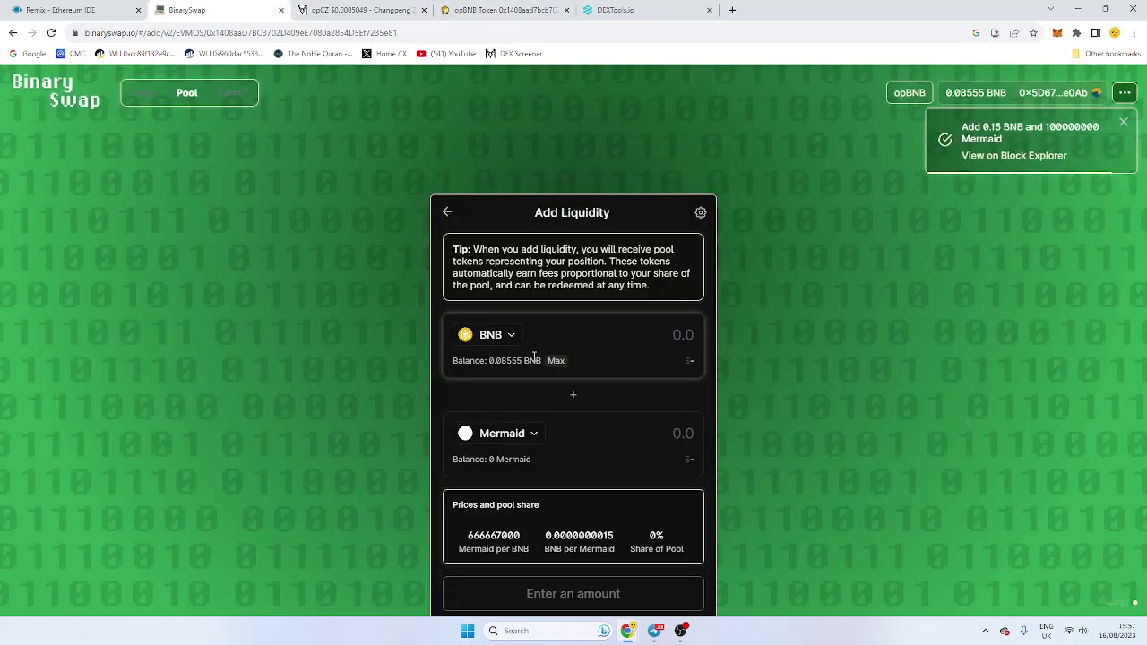
click(527, 9)
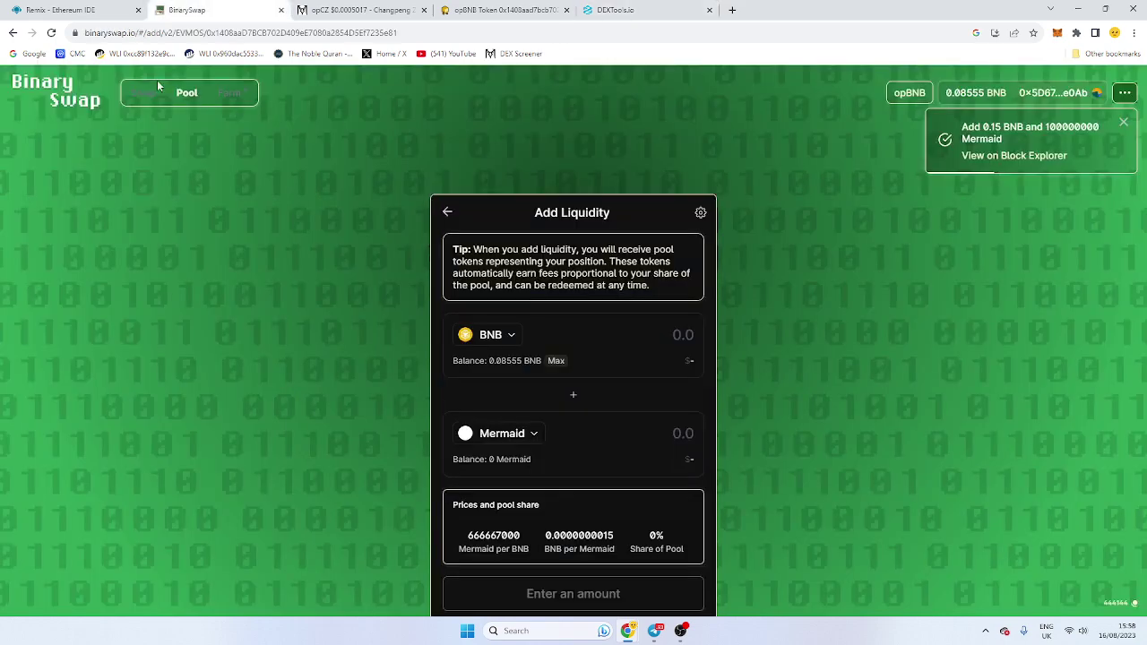
Step: Set up a BinarySwap swap from BNB to Mermaid, found by its pasted contract address
click(142, 93)
click(505, 320)
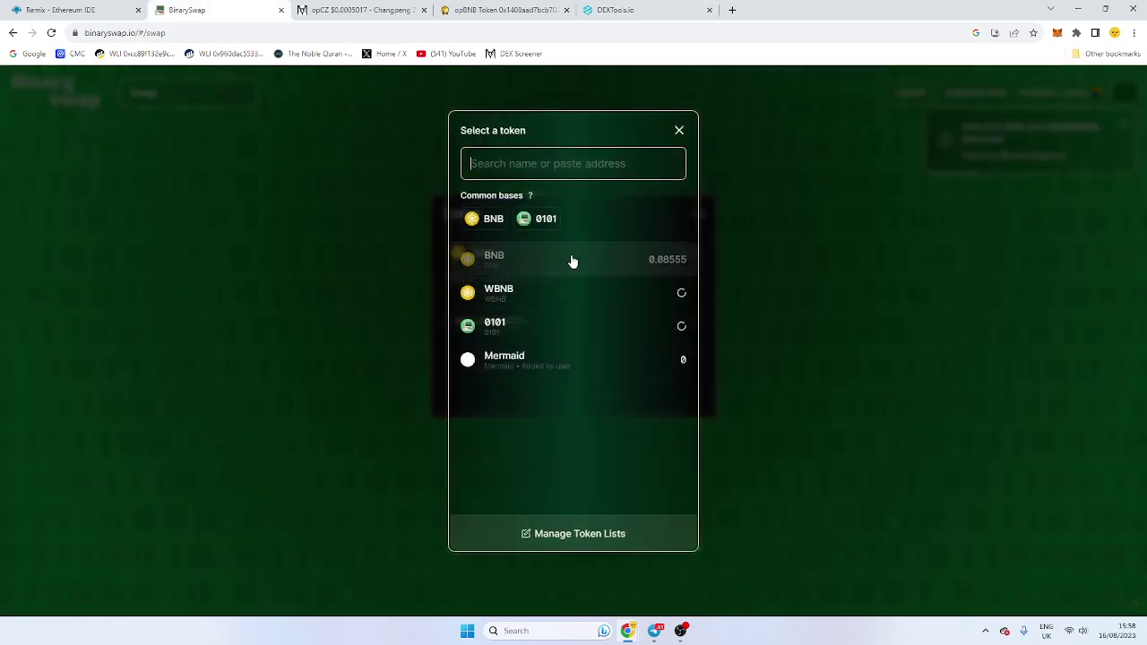
key(ctrl+v)
click(604, 274)
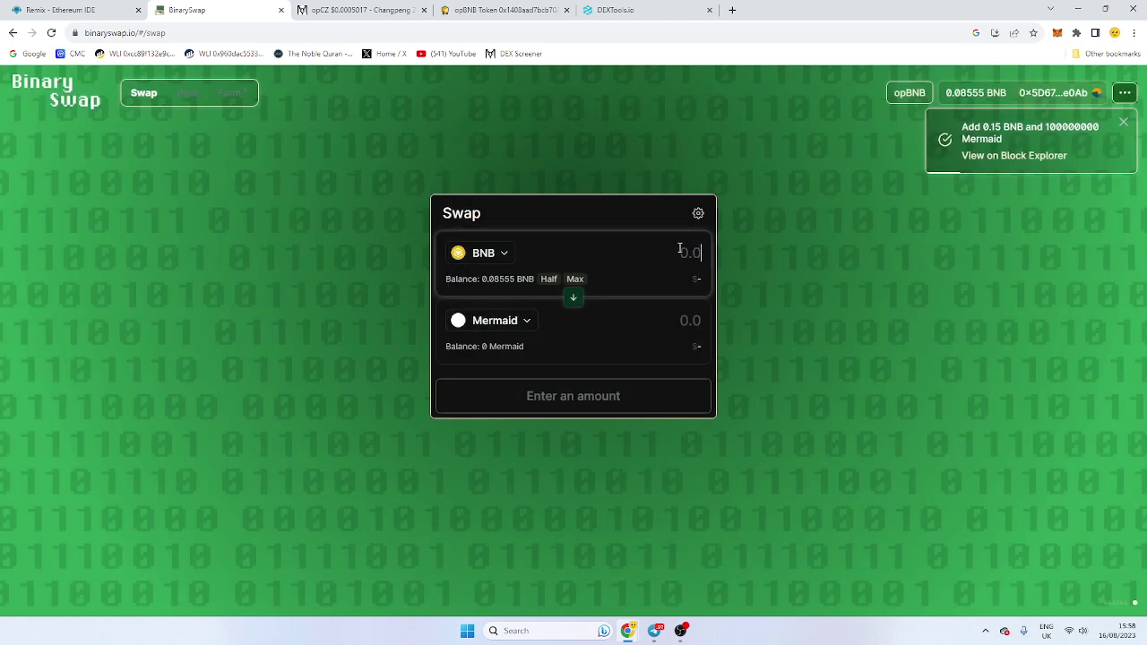
Step: Buy Mermaid with 0.01 BNB, past the warning and through MetaMask
text(0.01)
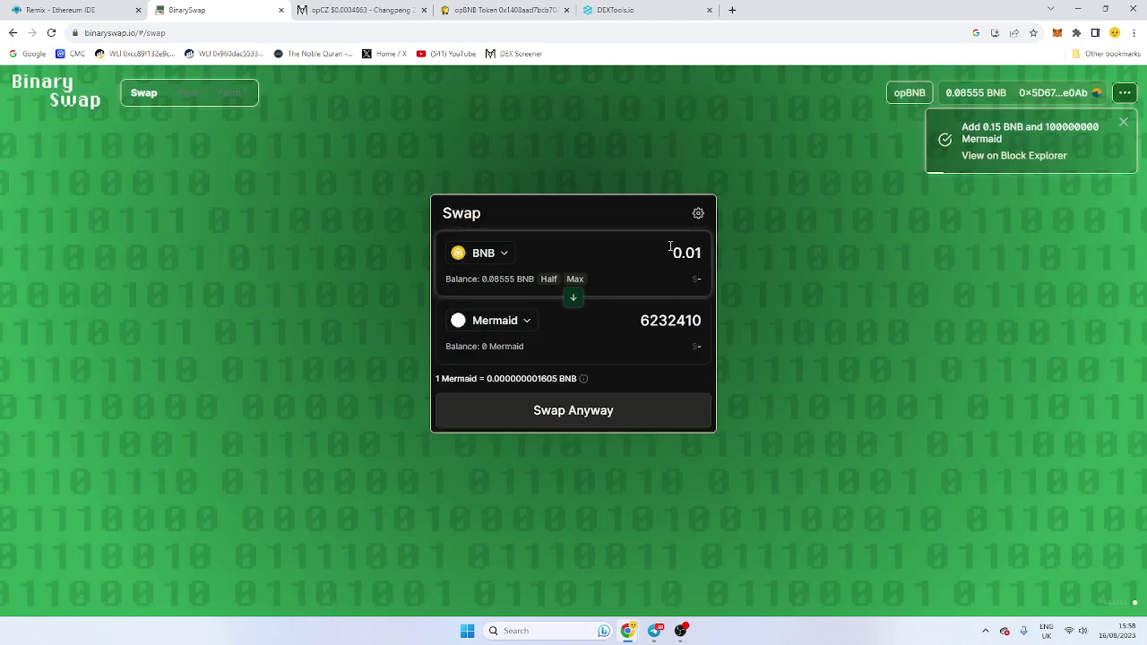
click(633, 421)
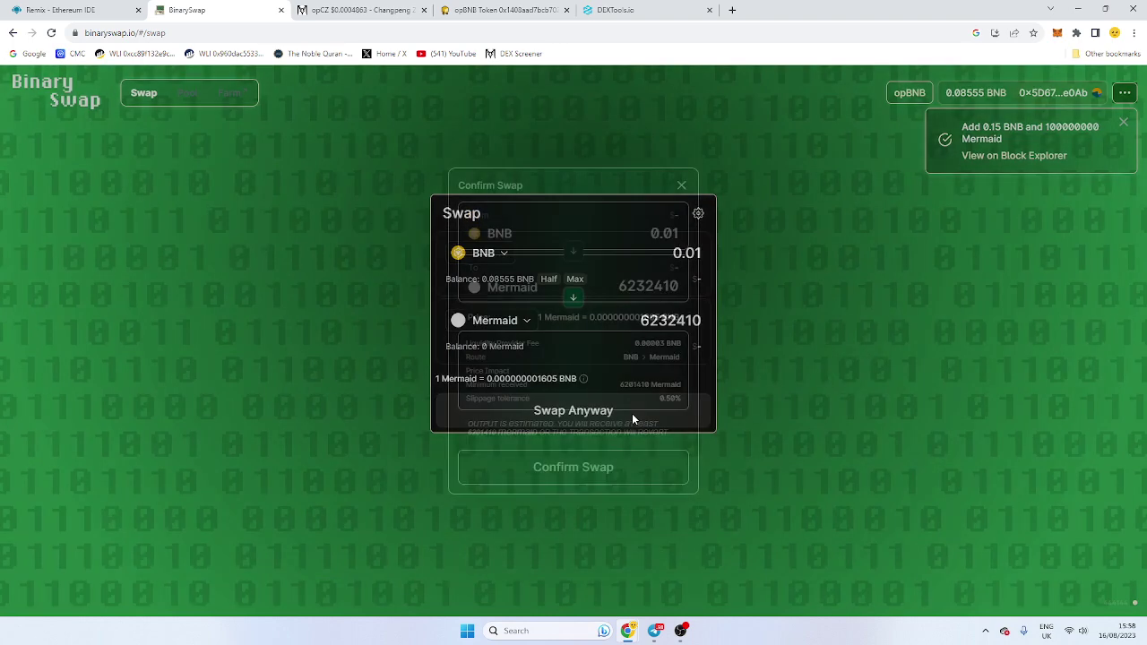
click(624, 463)
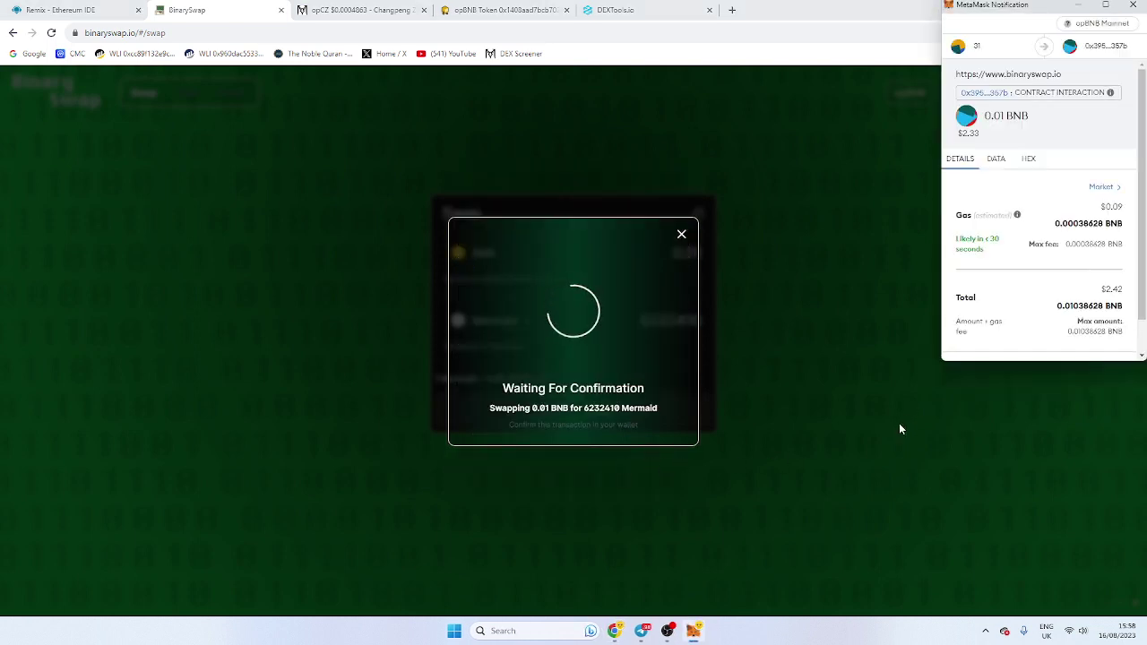
click(1085, 337)
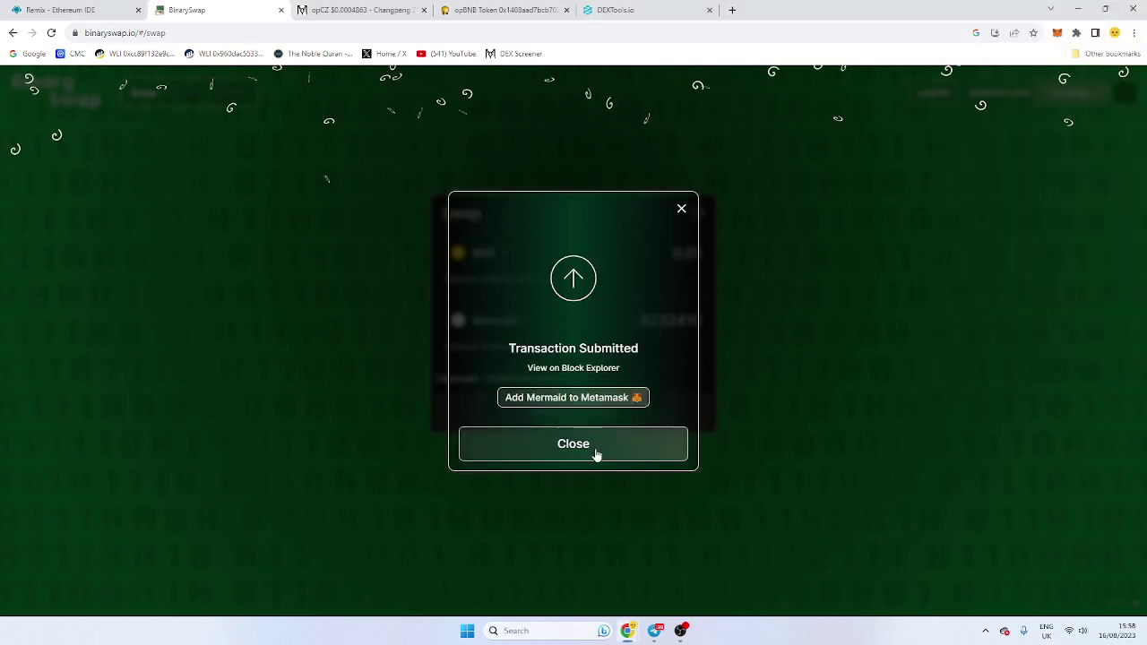
click(596, 451)
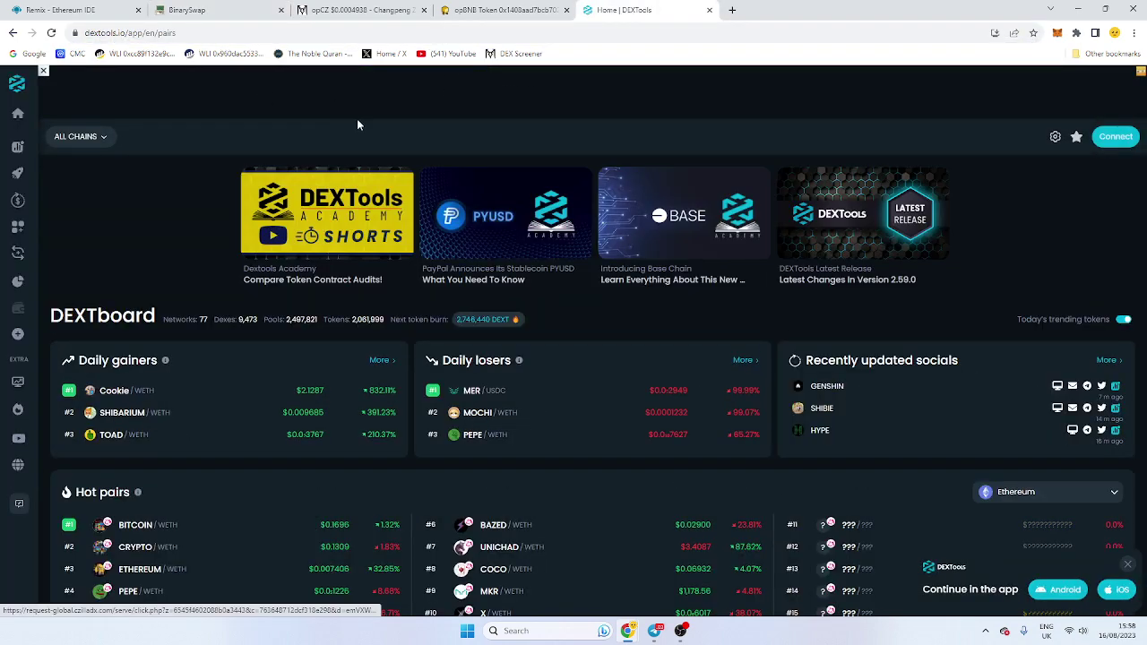
Step: Search the reloaded DEXTools for the Mermaid contract address, which returns 'No pairs found'
click(52, 32)
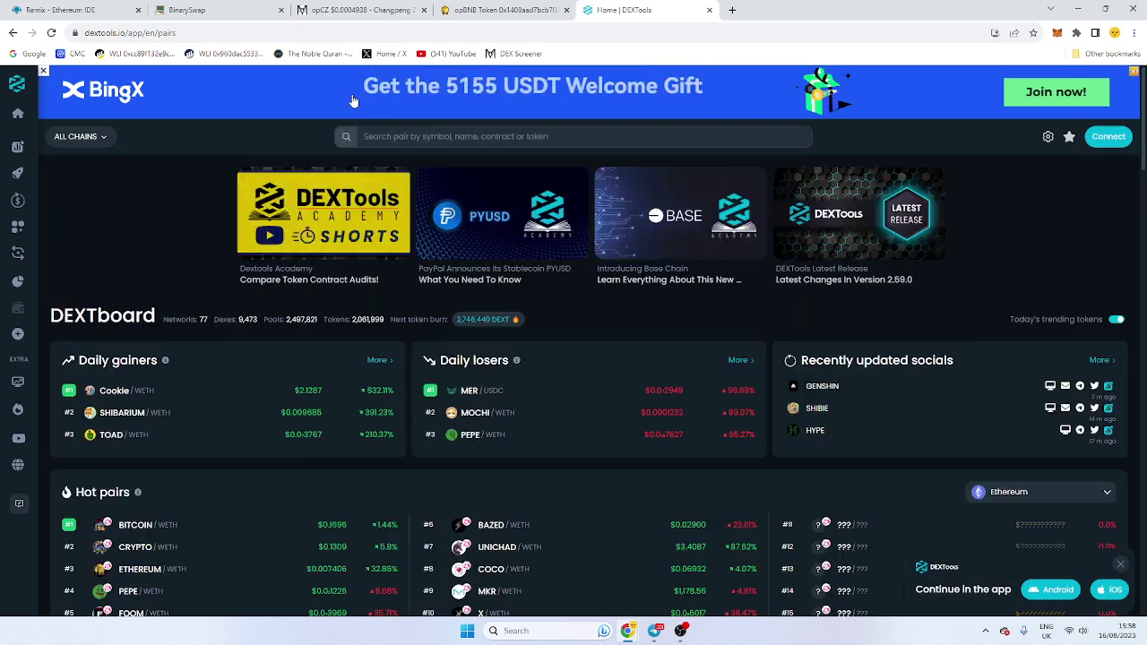
click(411, 135)
key(ctrl+v)
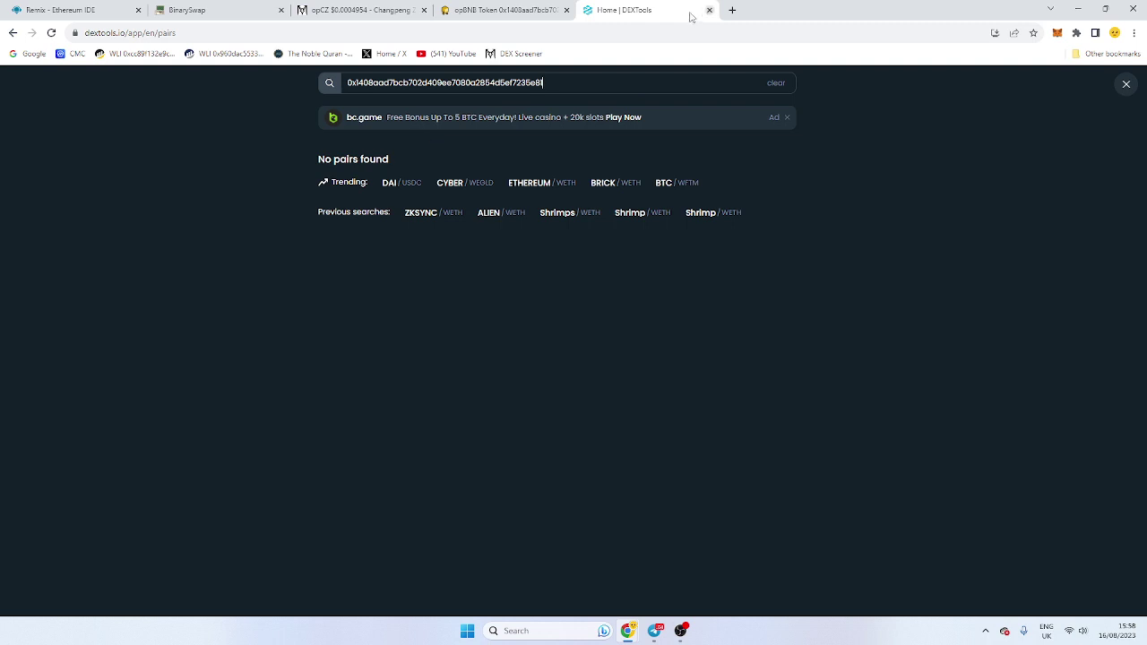
click(359, 10)
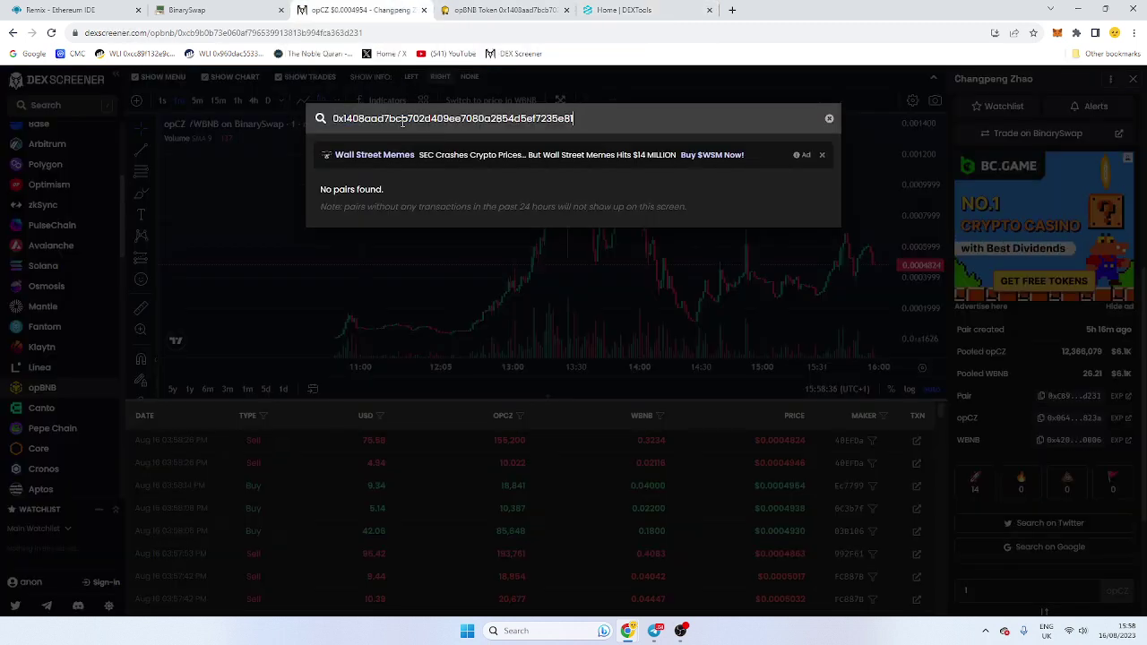
Step: Refresh DEX Screener and open the Mermaid/WBNB pair found by its pasted contract address
key(F5)
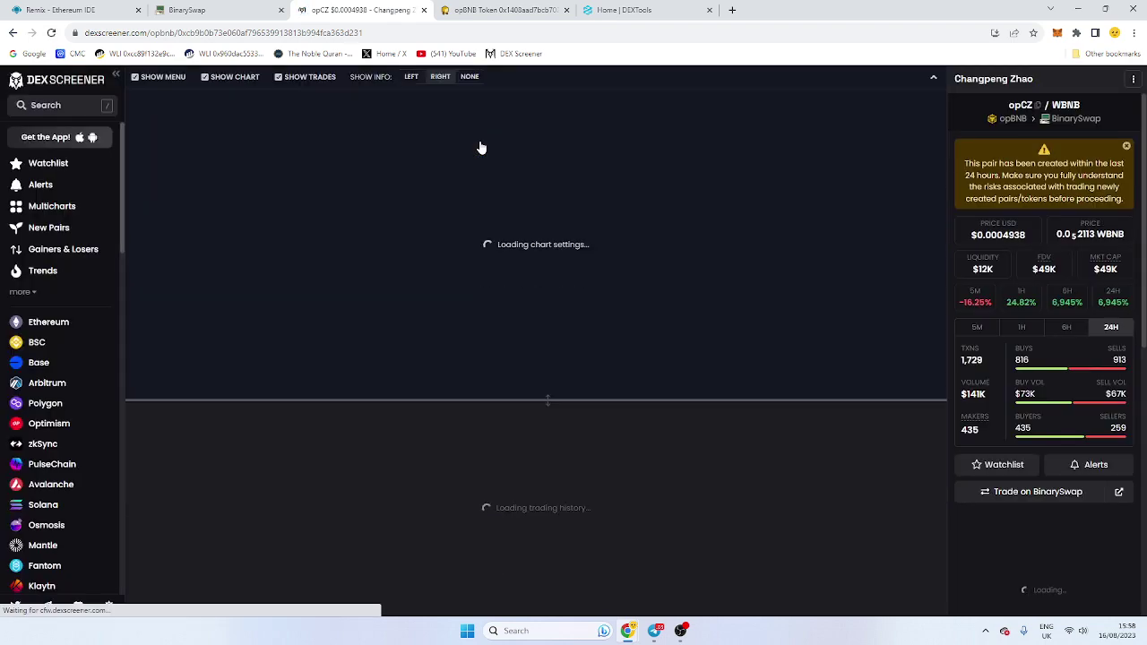
key(/)
key(ctrl+v)
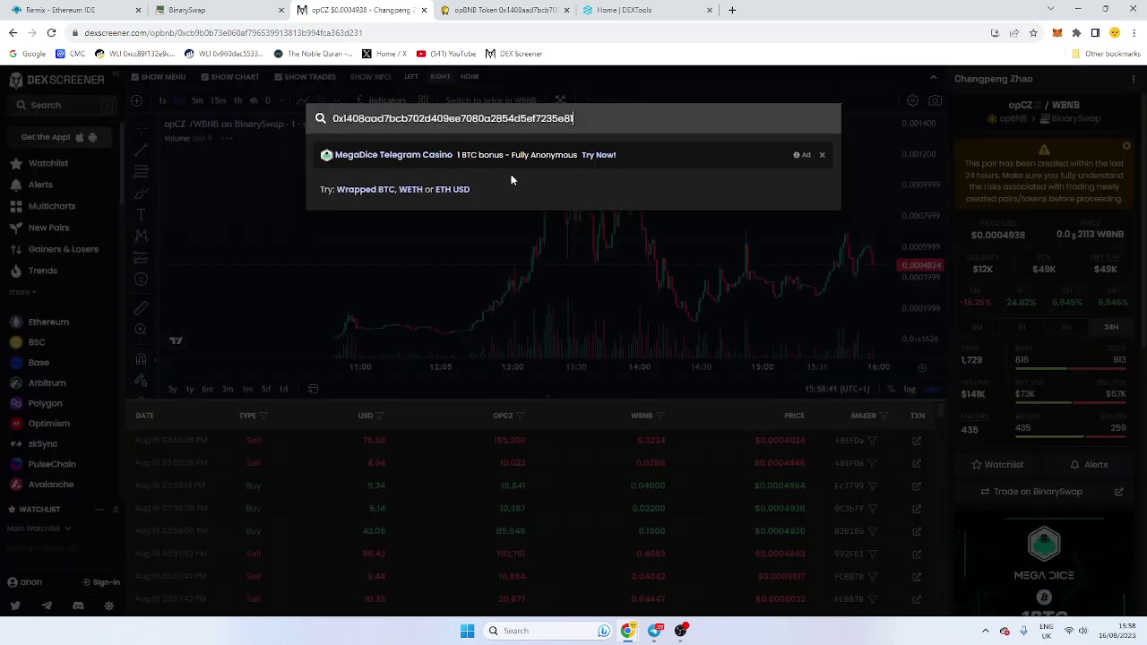
click(479, 206)
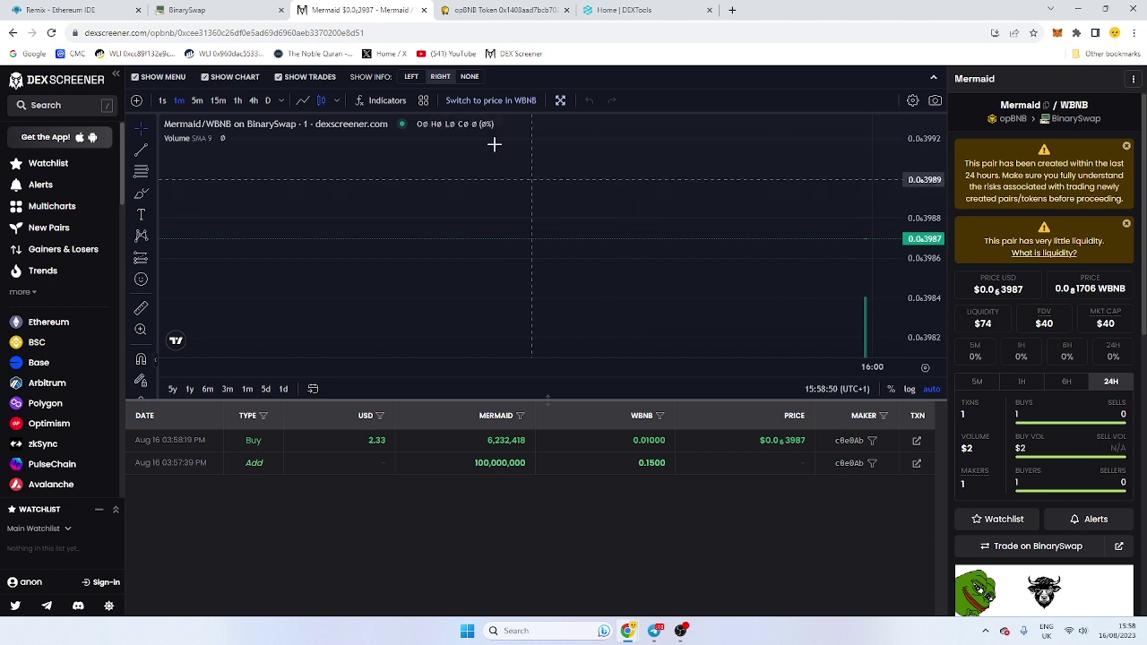
Step: Flip the BinarySwap pair to sell half the Mermaid balance (3,116,209 Mermaid) for BNB
click(241, 7)
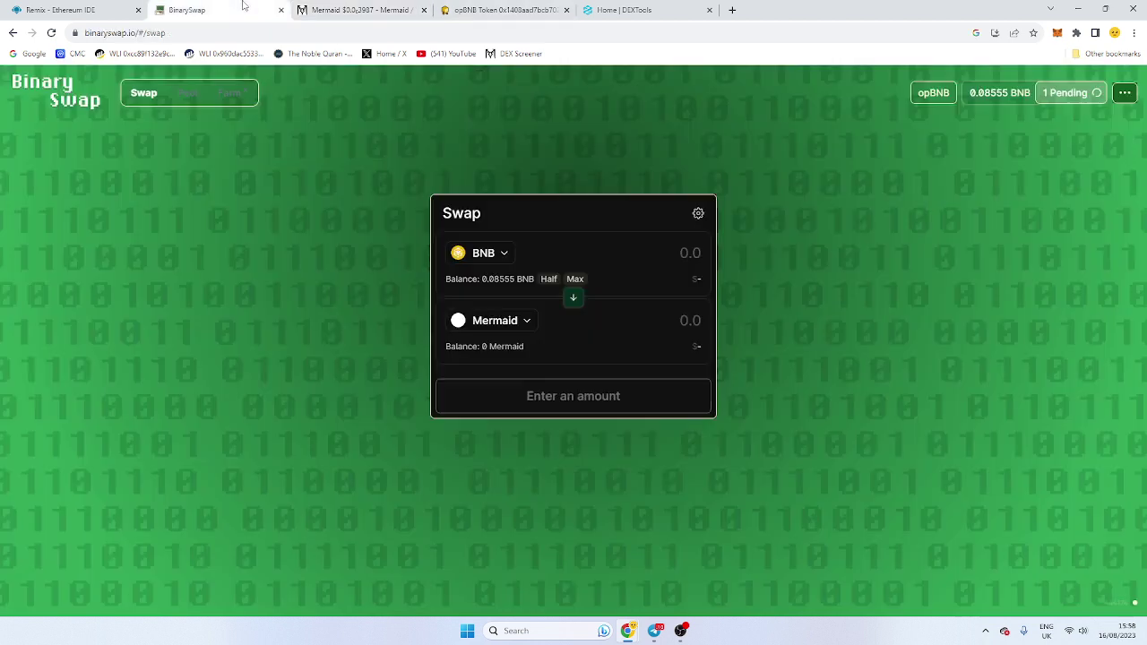
click(574, 297)
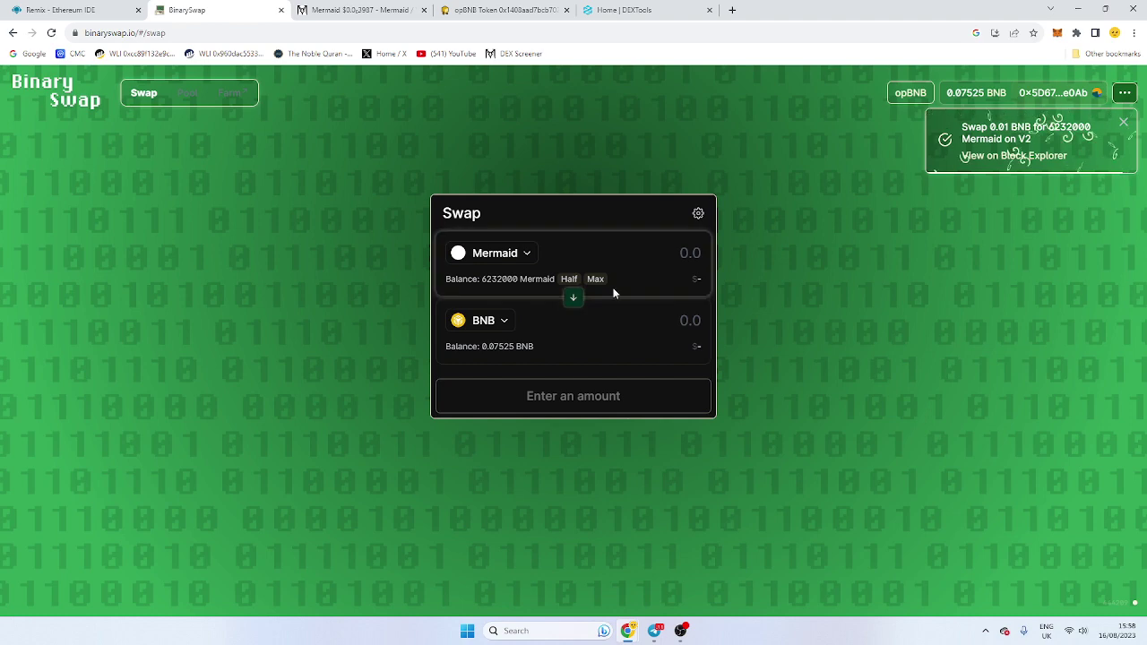
click(570, 279)
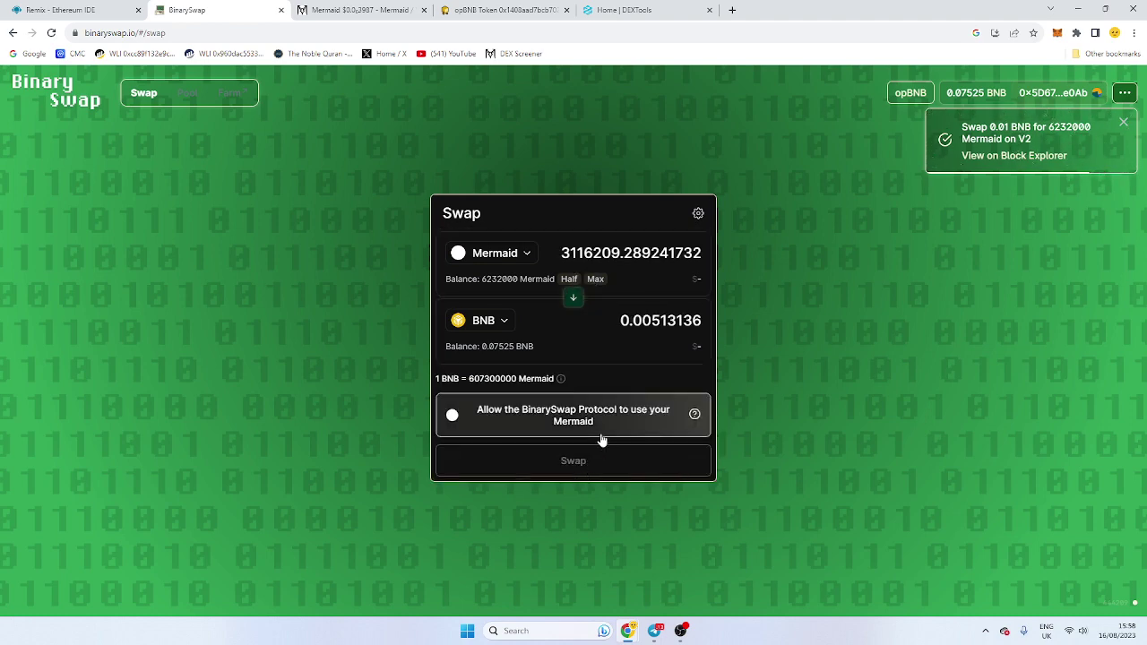
click(512, 322)
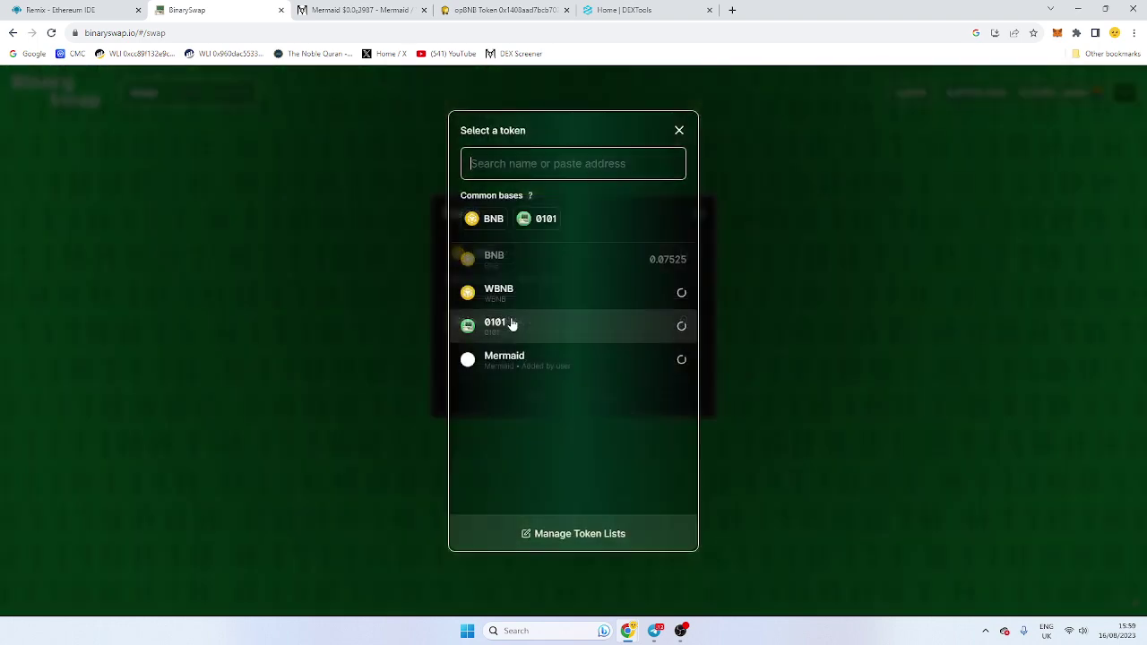
click(544, 306)
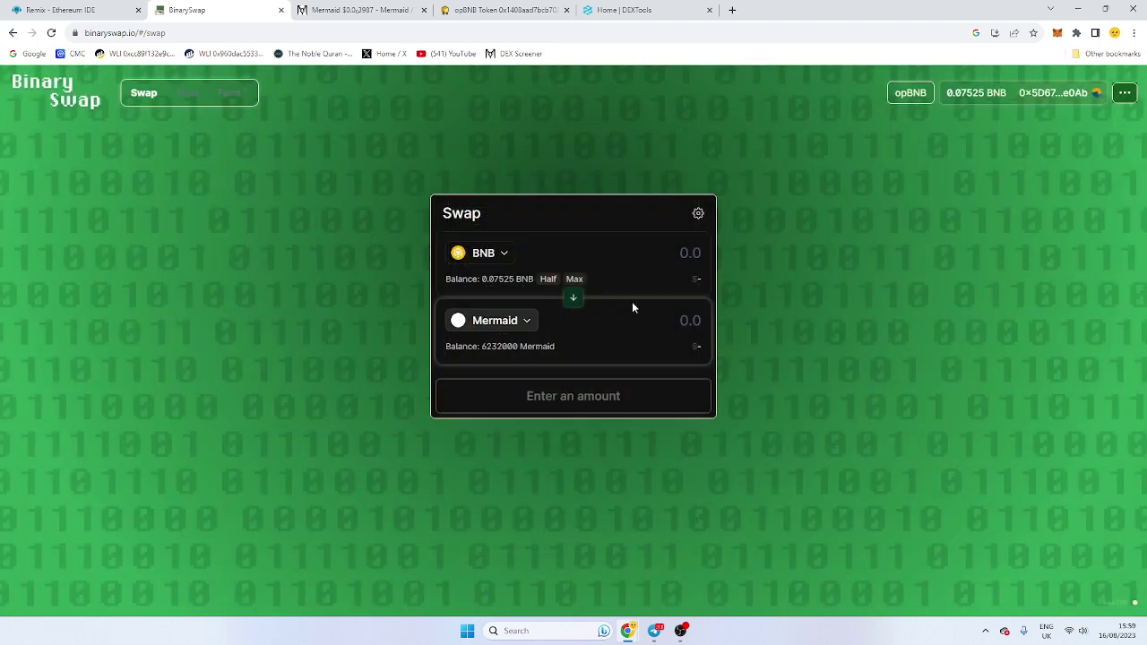
click(574, 298)
click(569, 280)
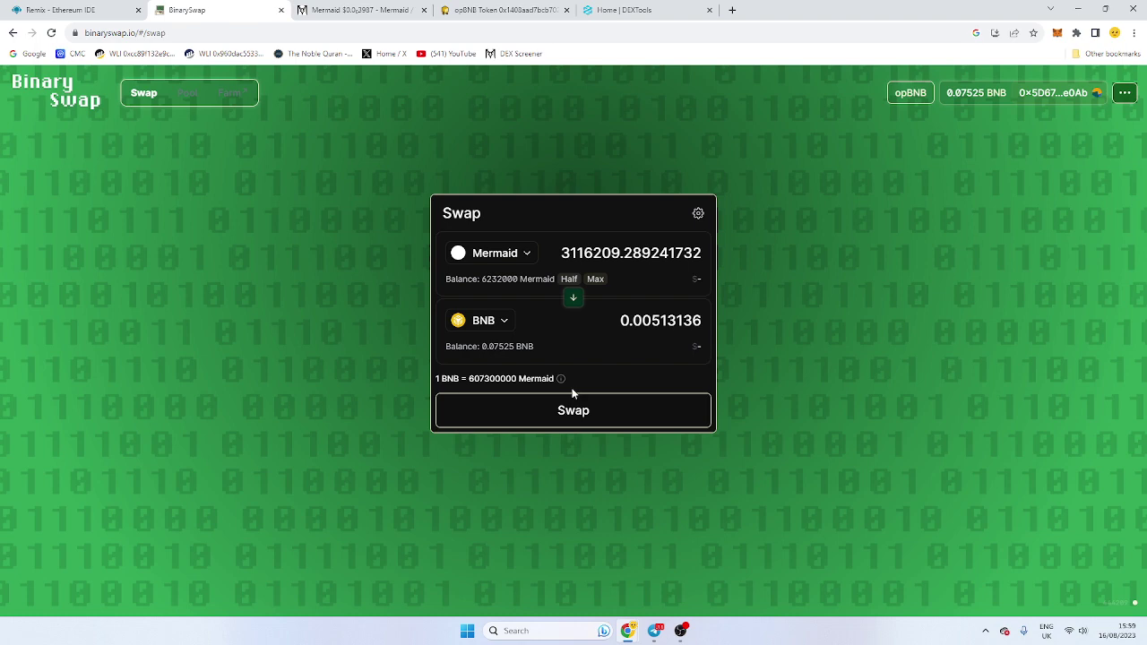
Step: Approve BinarySwap to spend Mermaid with a maximum spending cap in MetaMask
click(574, 428)
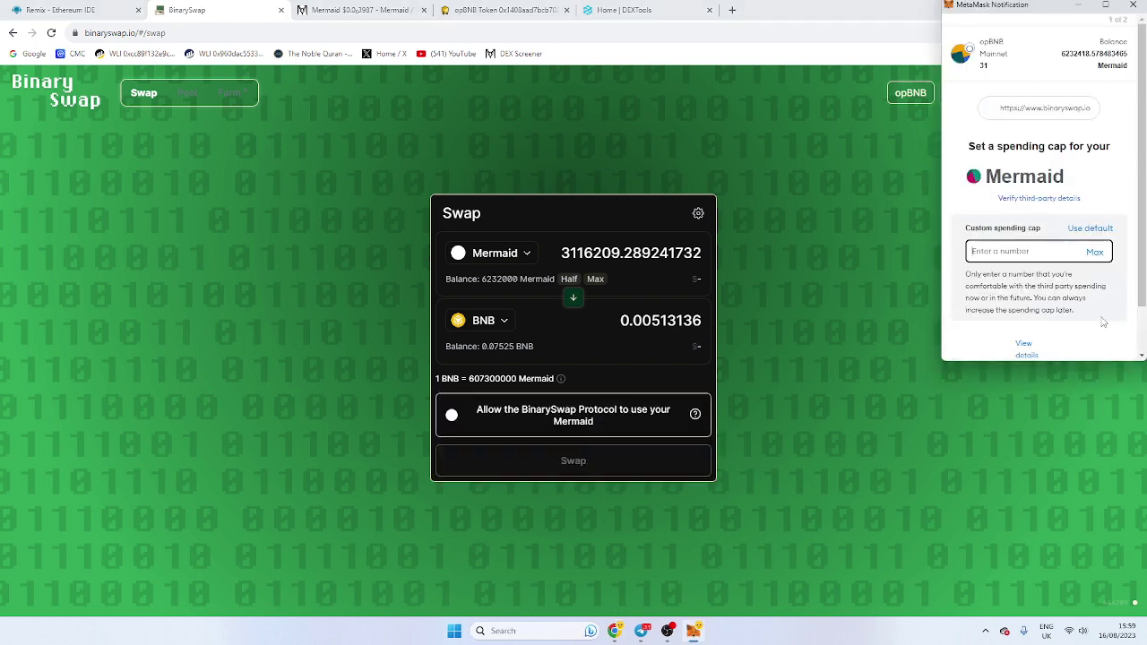
click(1092, 255)
scroll(1091, 259, down, 1)
click(1085, 335)
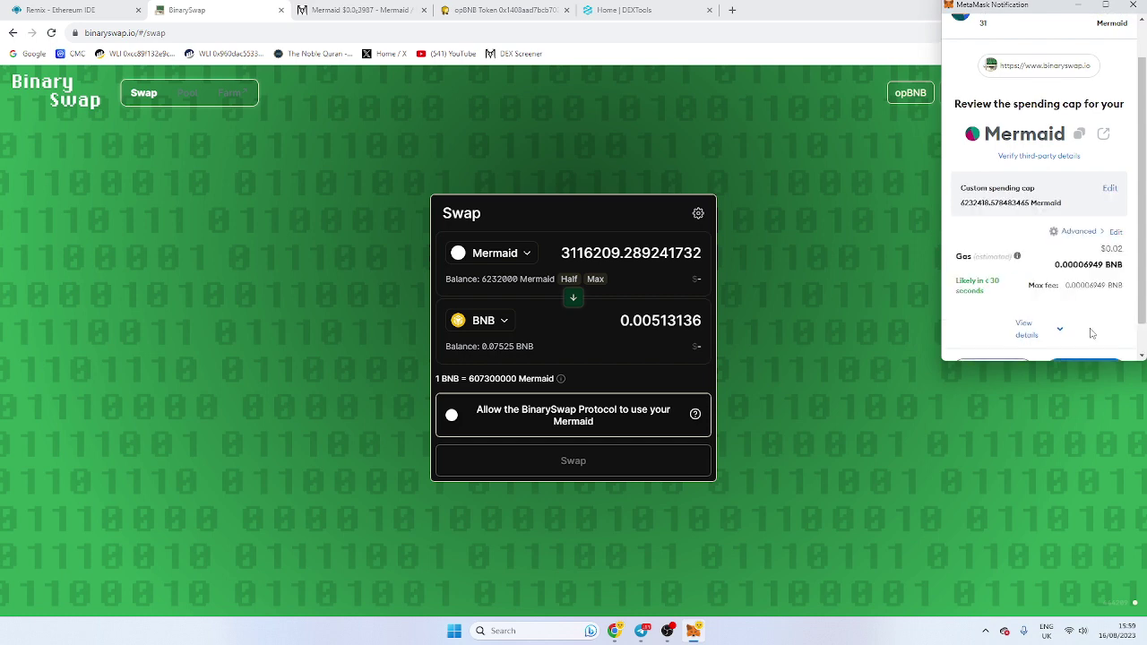
scroll(1085, 335, down, 2)
click(1086, 338)
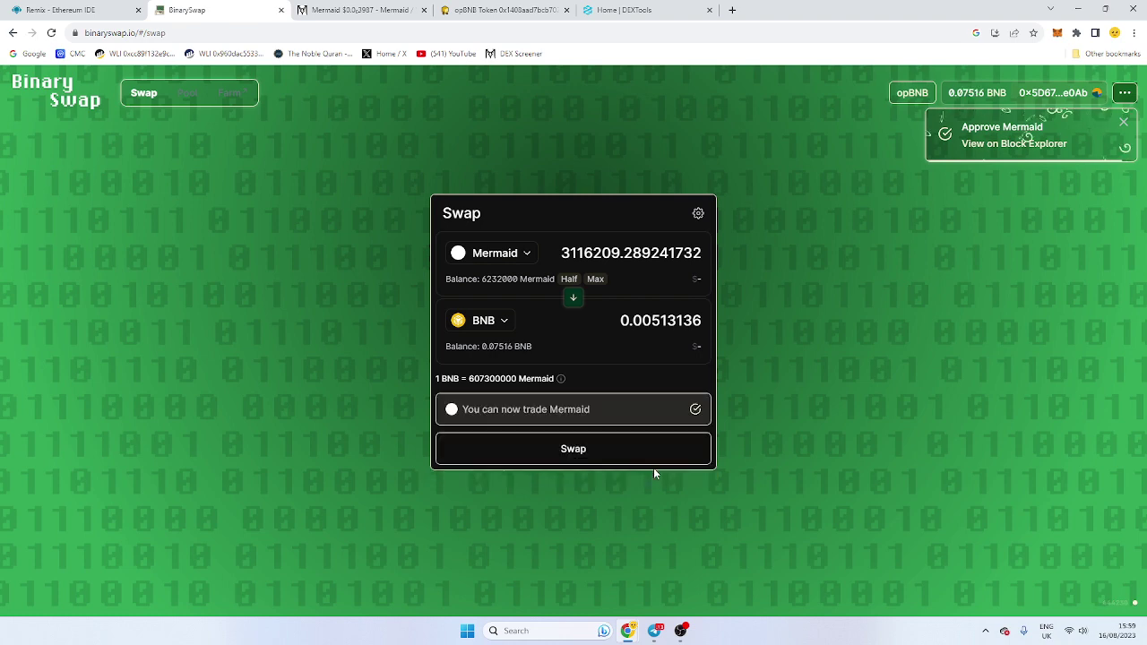
Step: Sell 3,116,209 Mermaid for about 0.0051 BNB, confirmed in MetaMask
click(629, 456)
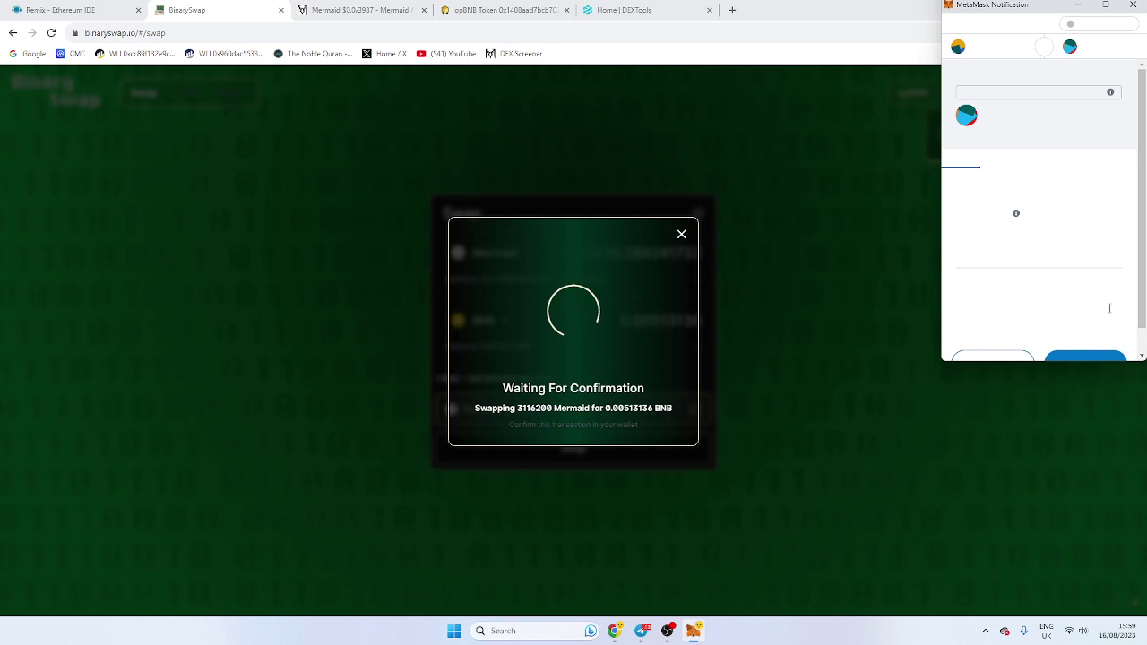
scroll(1107, 304, down, 1)
click(1098, 336)
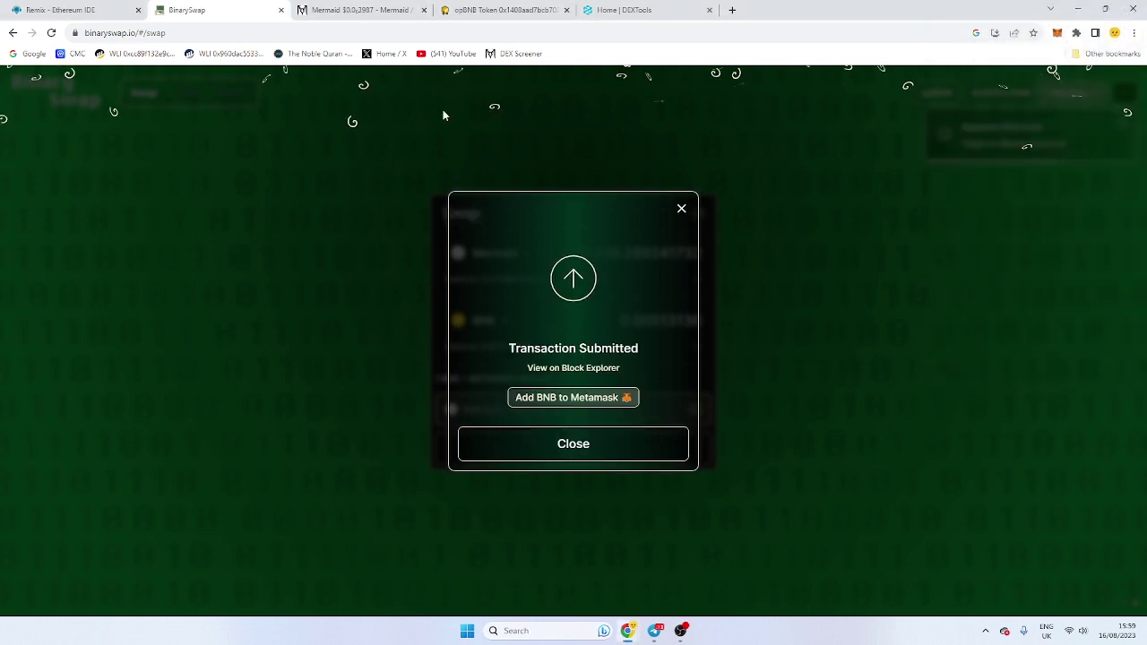
click(609, 445)
click(392, 7)
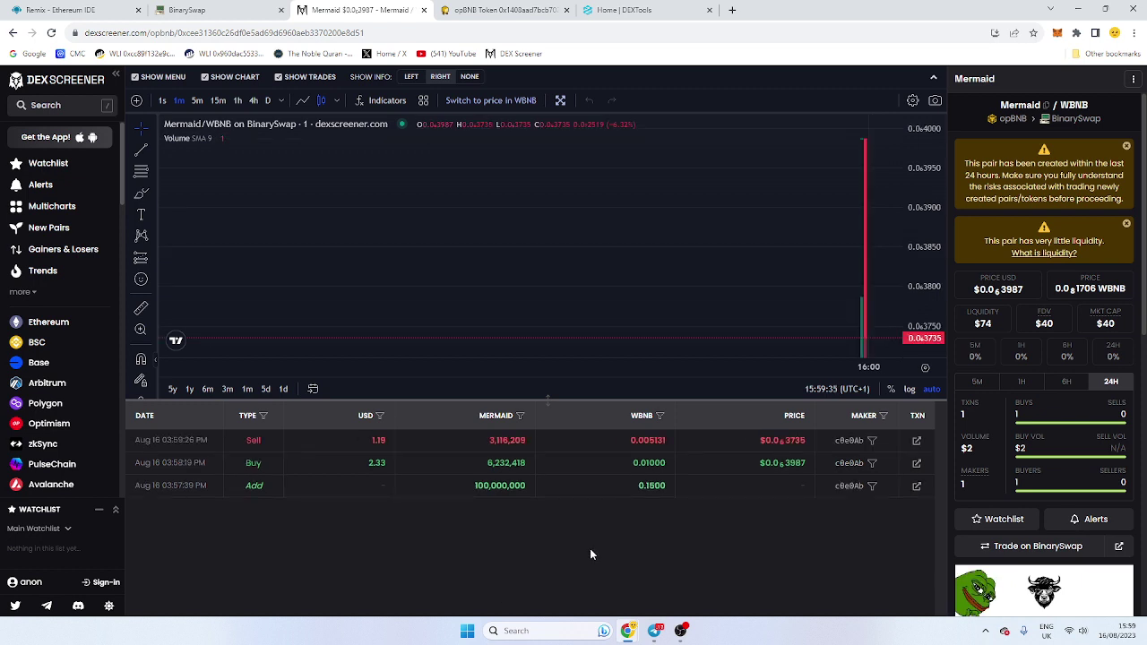
Step: Review Mermaid/WBNB stats: 2 transactions, price down 6.32%, $72 liquidity, $37 market cap
click(202, 8)
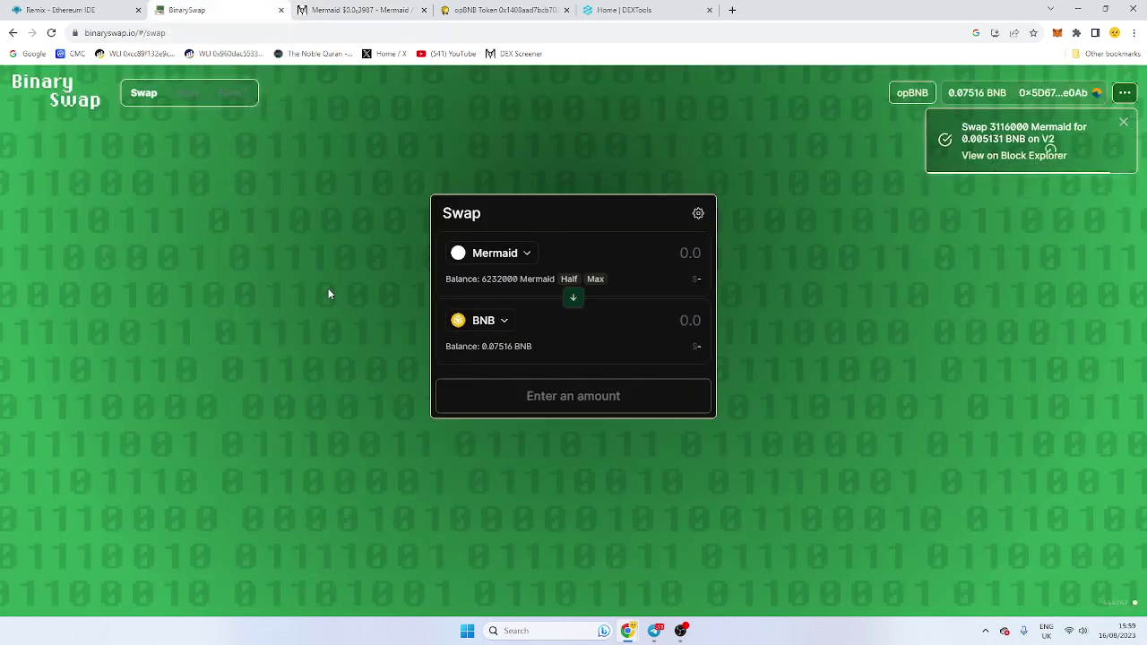
click(353, 9)
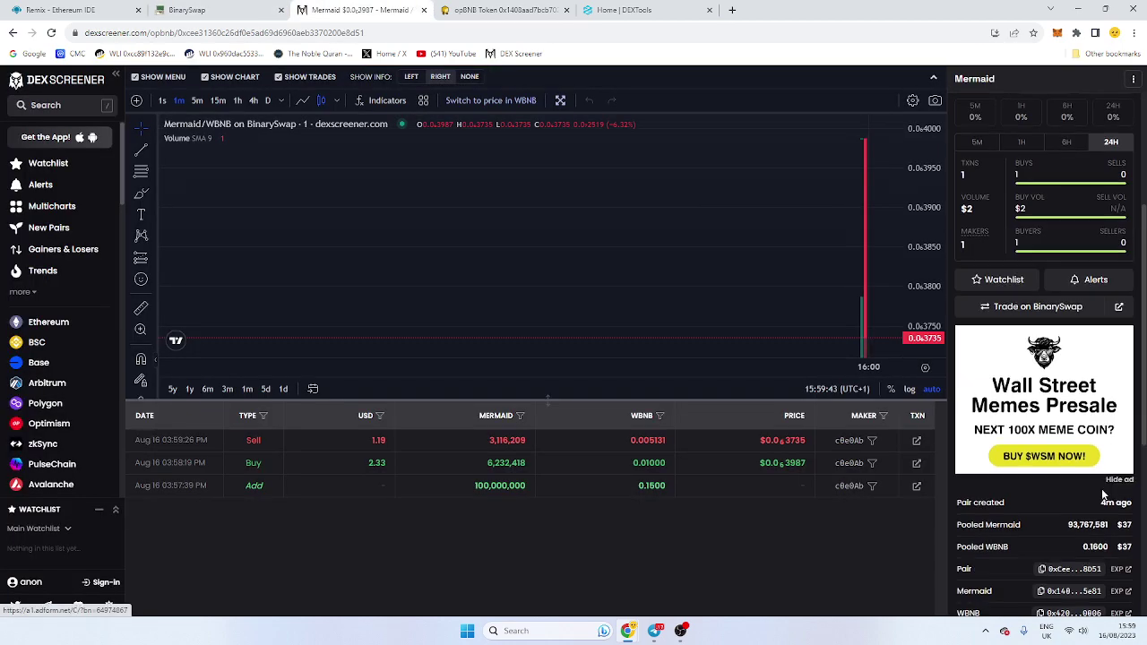
scroll(1098, 484, down, 3)
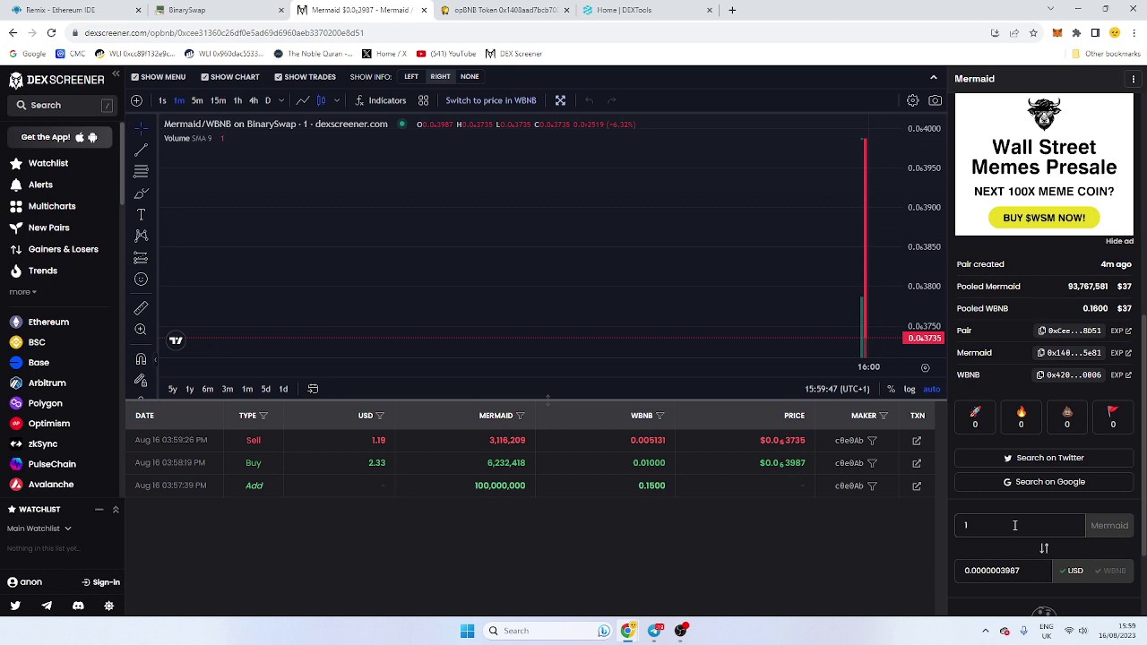
scroll(1040, 516, up, 2)
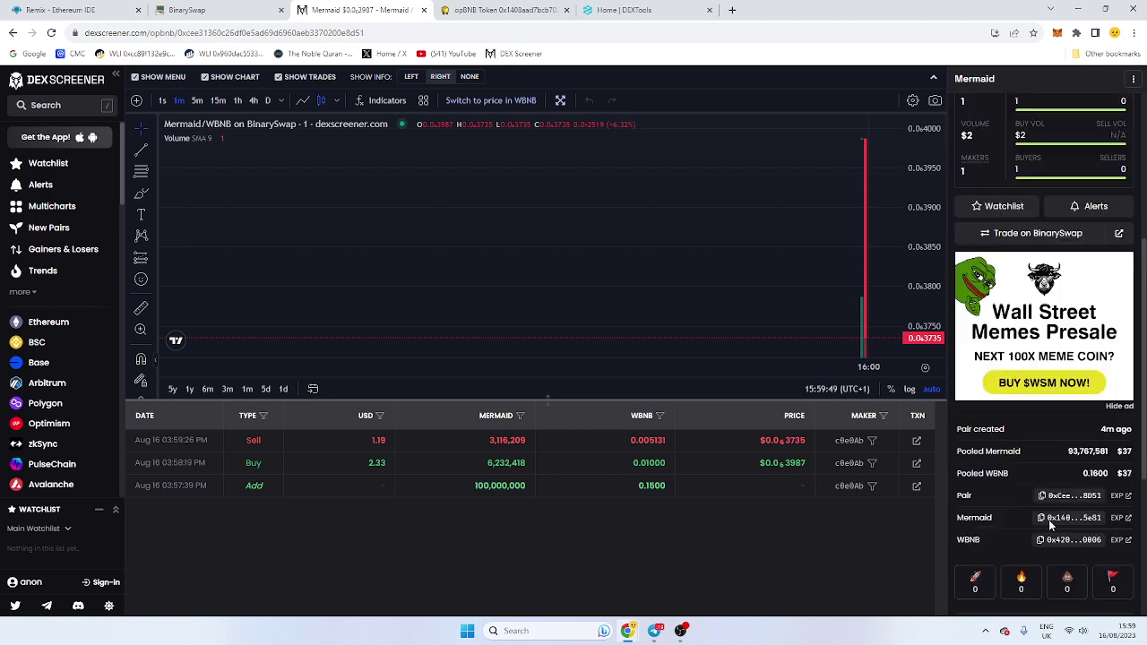
scroll(1062, 421, up, 2)
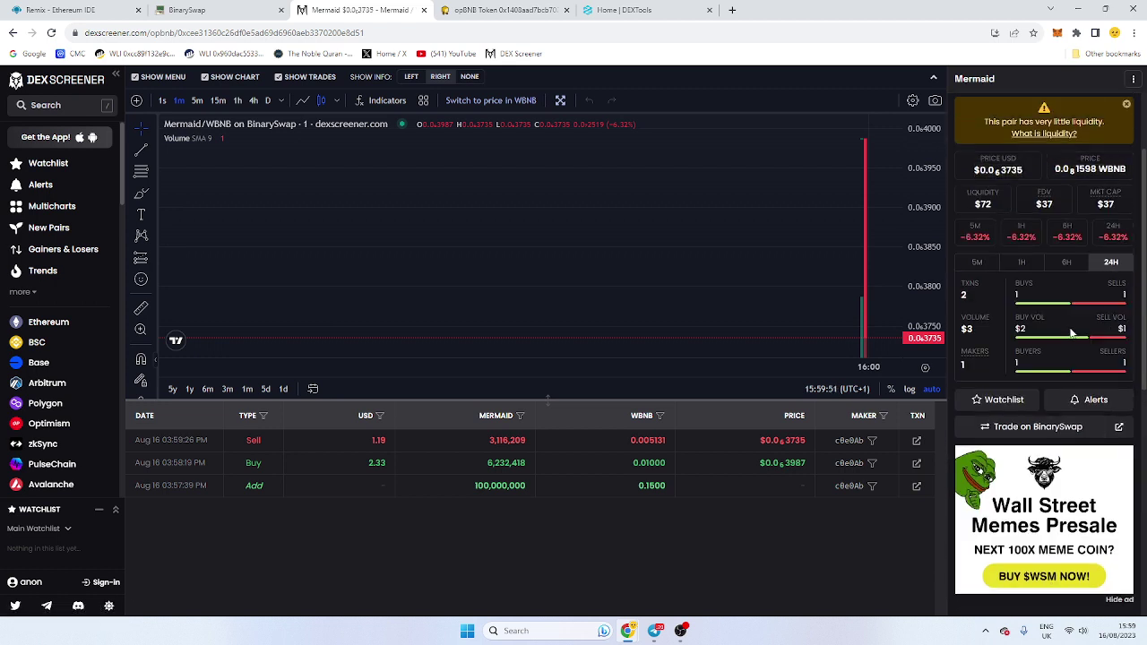